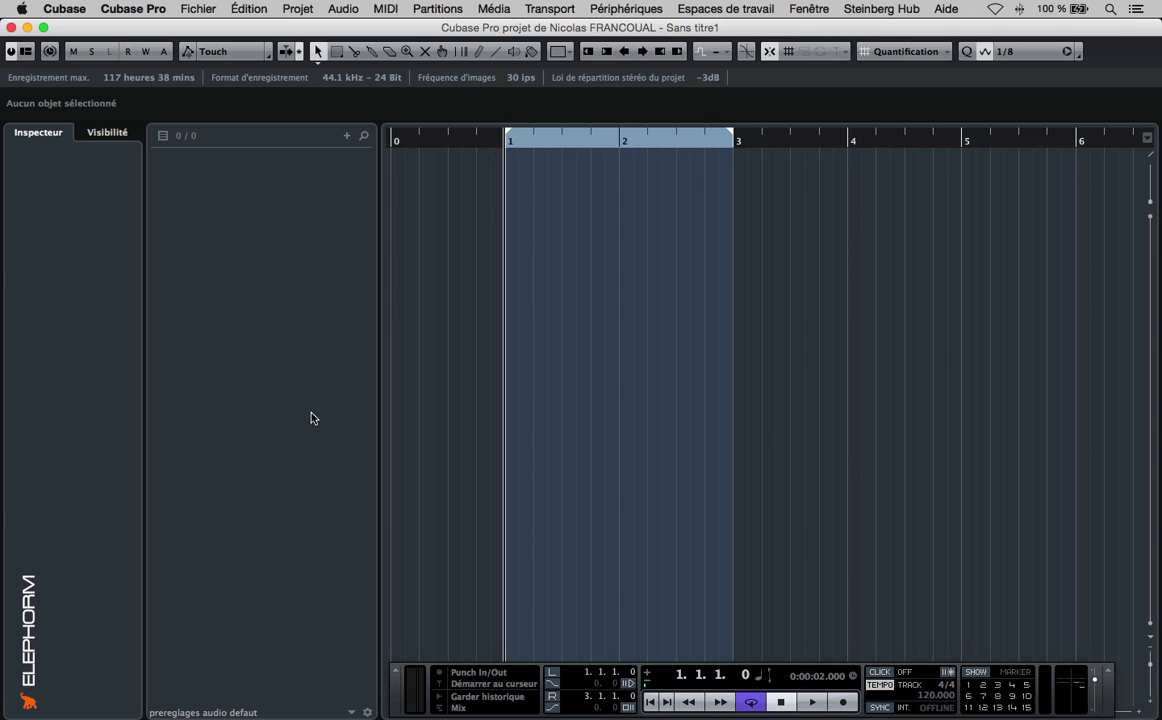
# - Add two mono audio tracks to the project
pyautogui.rightClick(254, 333)
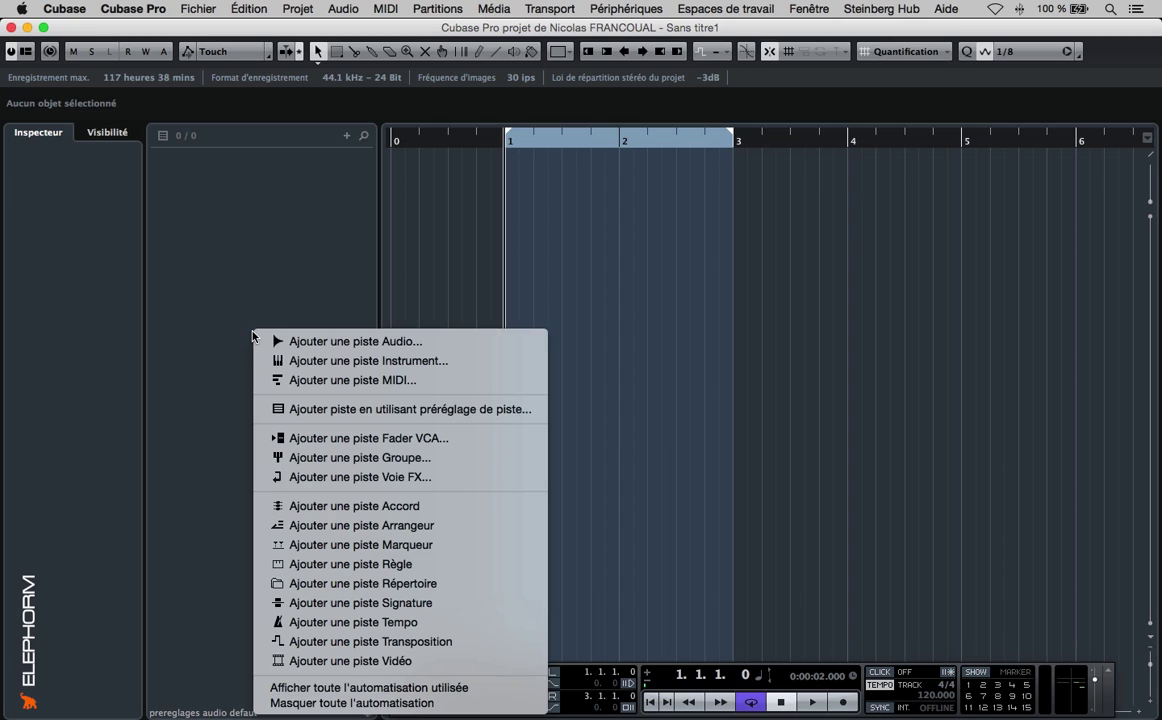
pyautogui.click(287, 345)
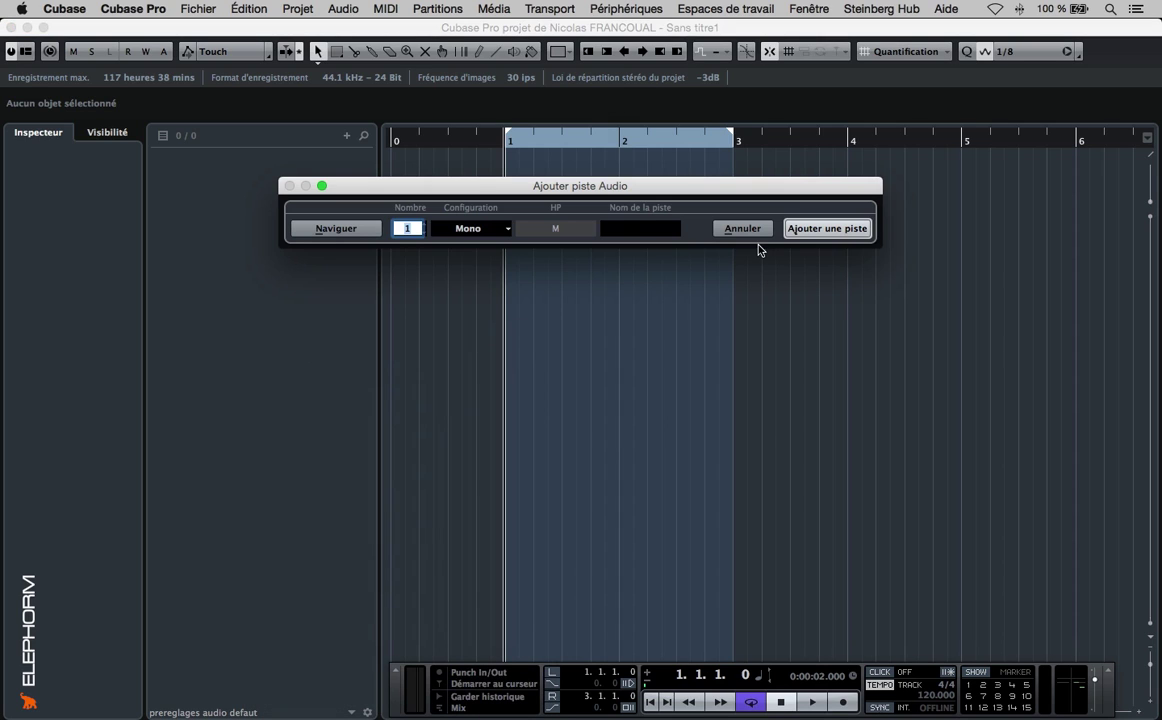
pyautogui.write('2')
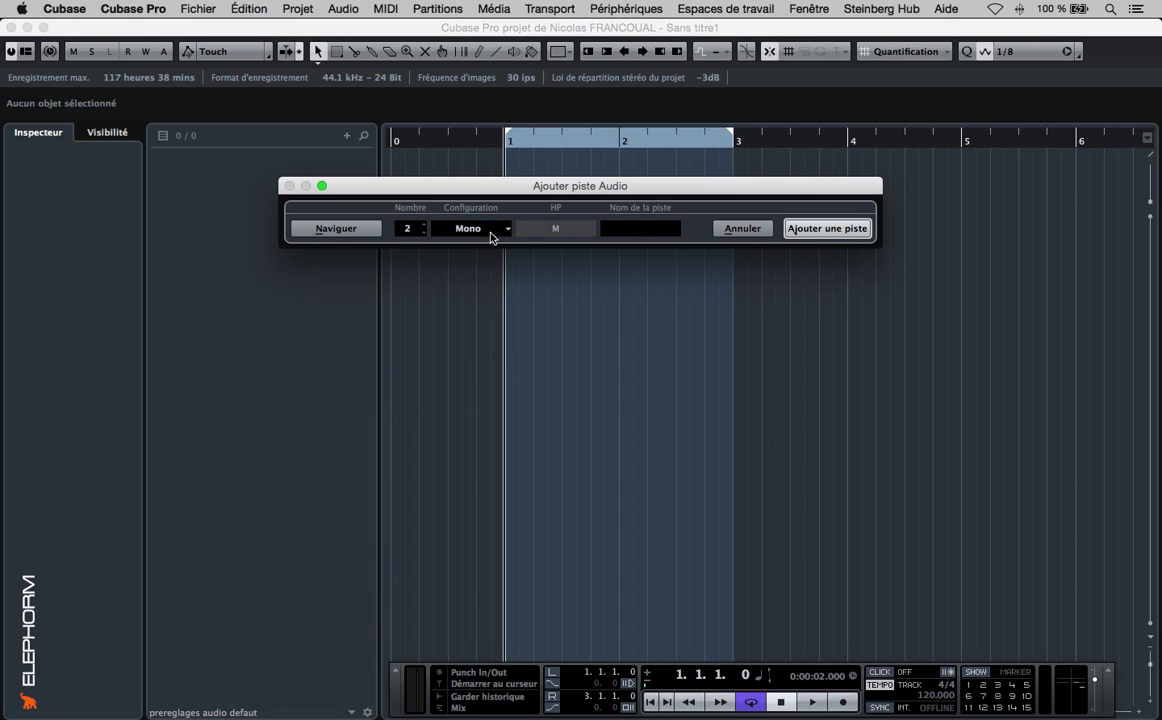
pyautogui.click(485, 230)
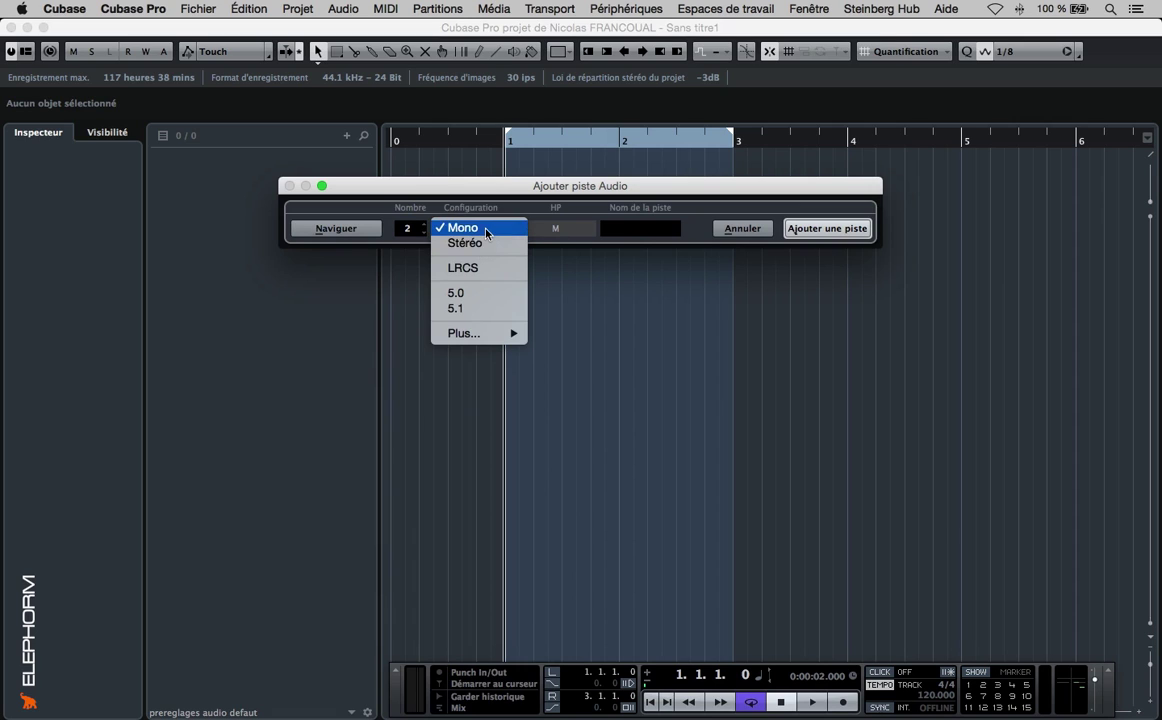
pyautogui.click(485, 230)
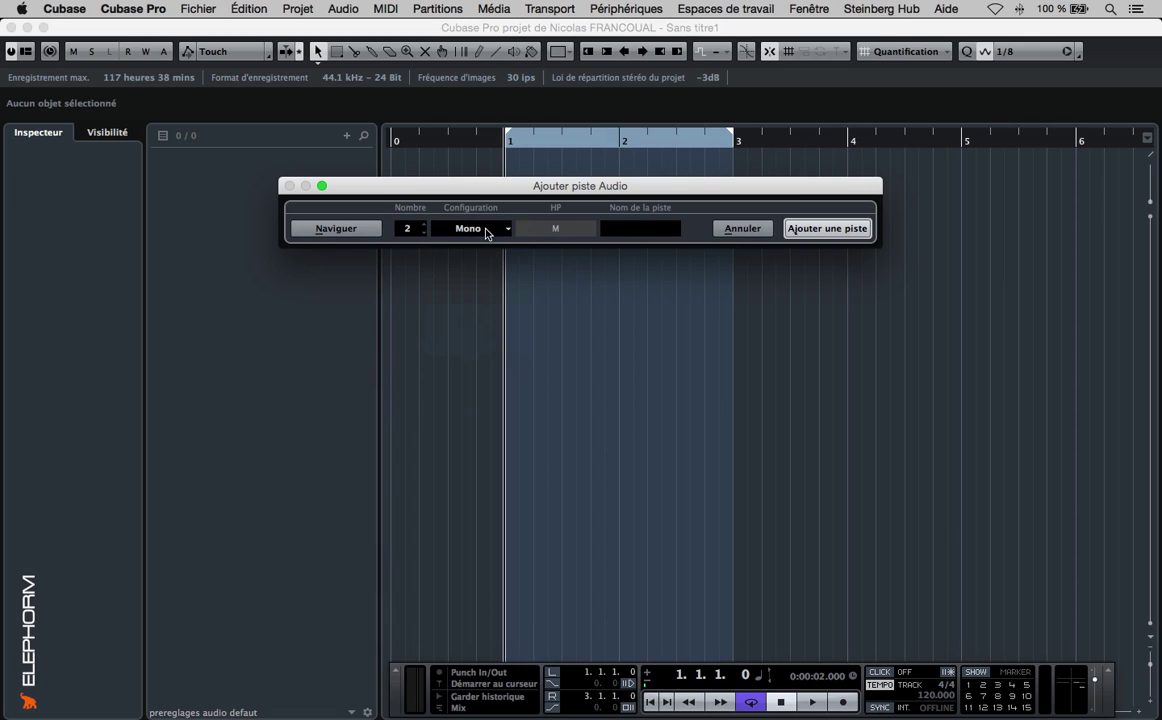
pyautogui.click(815, 232)
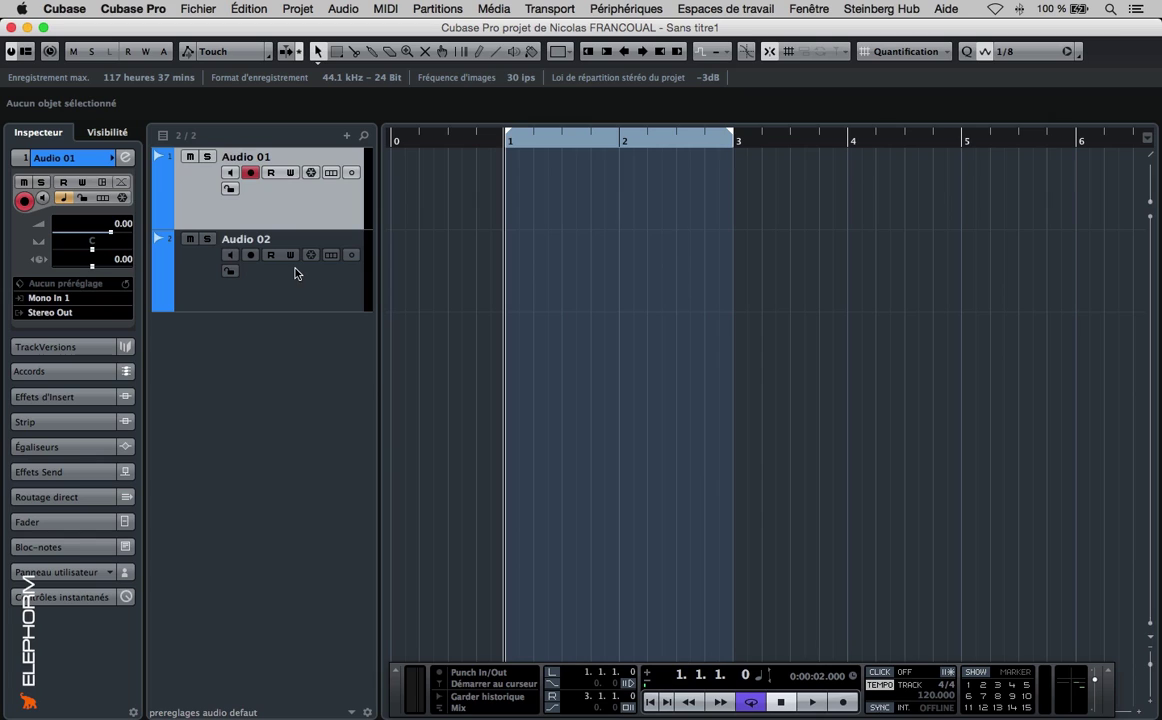
# - Rename the first audio track Micro 1 and the second Micro 2
pyautogui.doubleClick(250, 157)
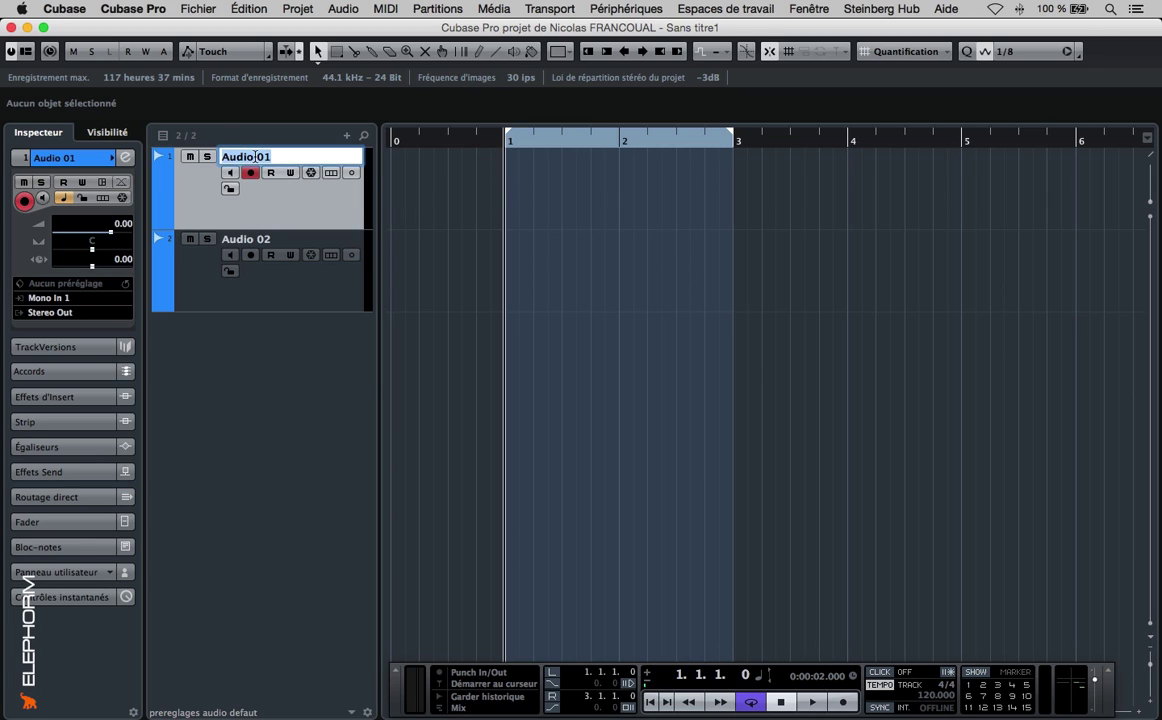
pyautogui.write('Micro 1')
pyautogui.press('Return')
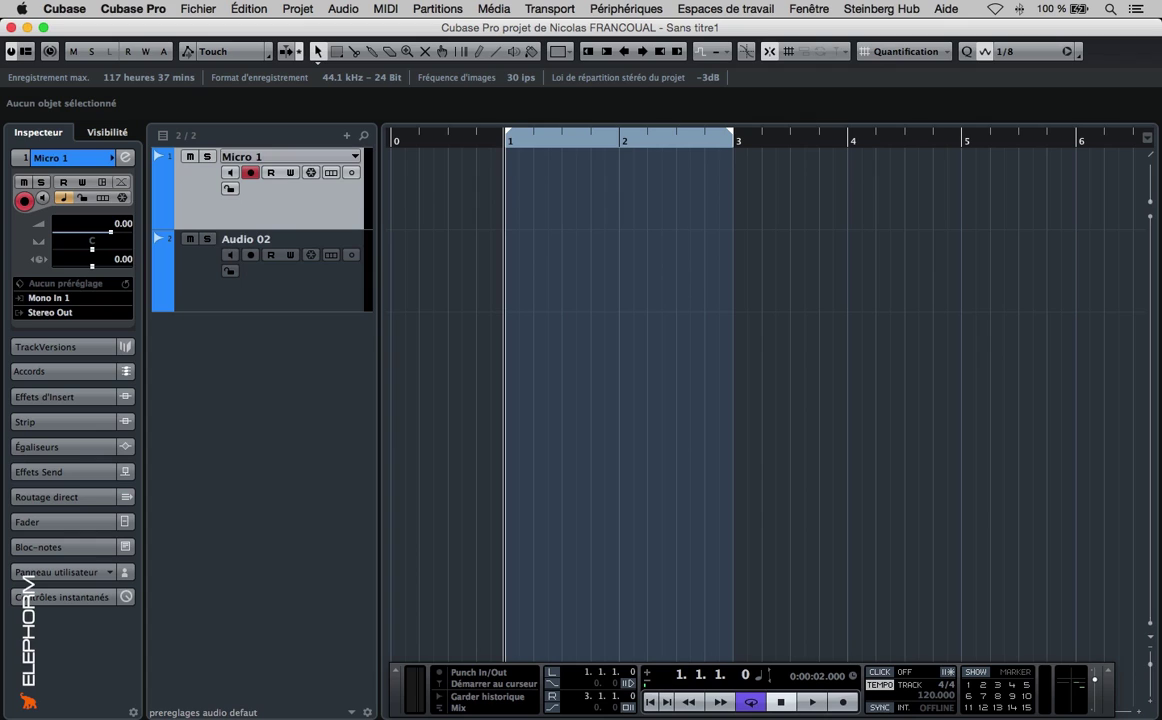
pyautogui.doubleClick(246, 240)
pyautogui.write('Micro')
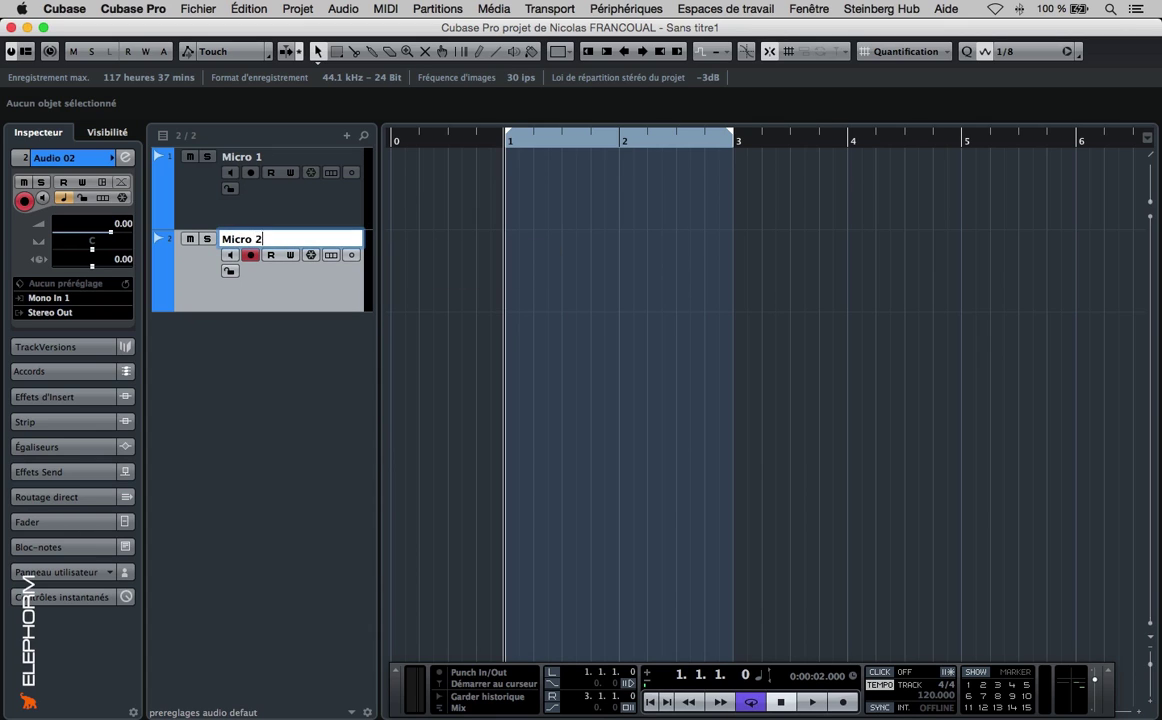
pyautogui.press('Return')
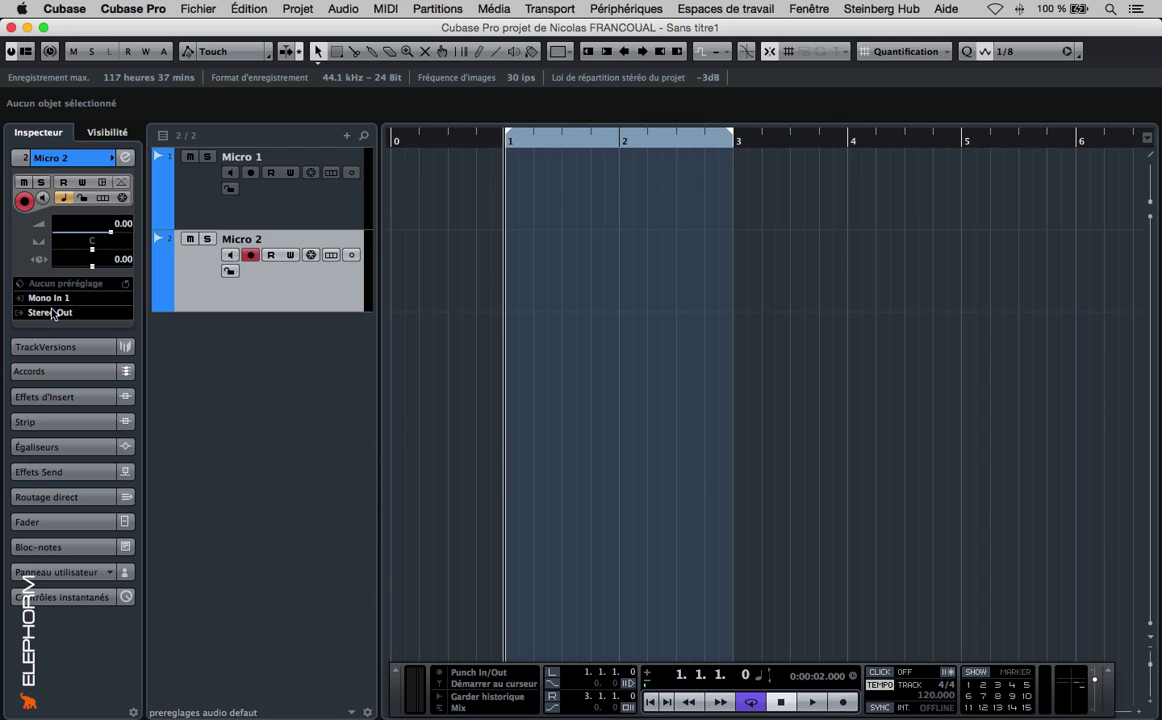
# - Set the input of Micro 1 to Mono In 1 and the input of Micro 2 to Mono In 2
pyautogui.click(253, 200)
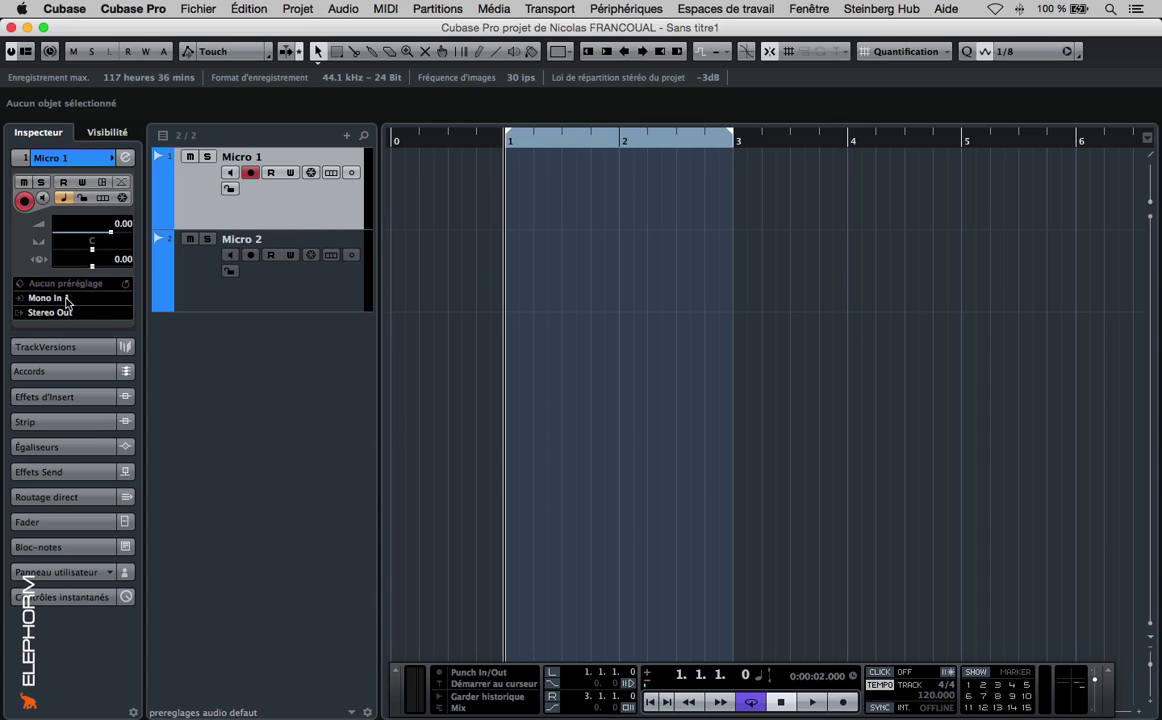
pyautogui.click(62, 298)
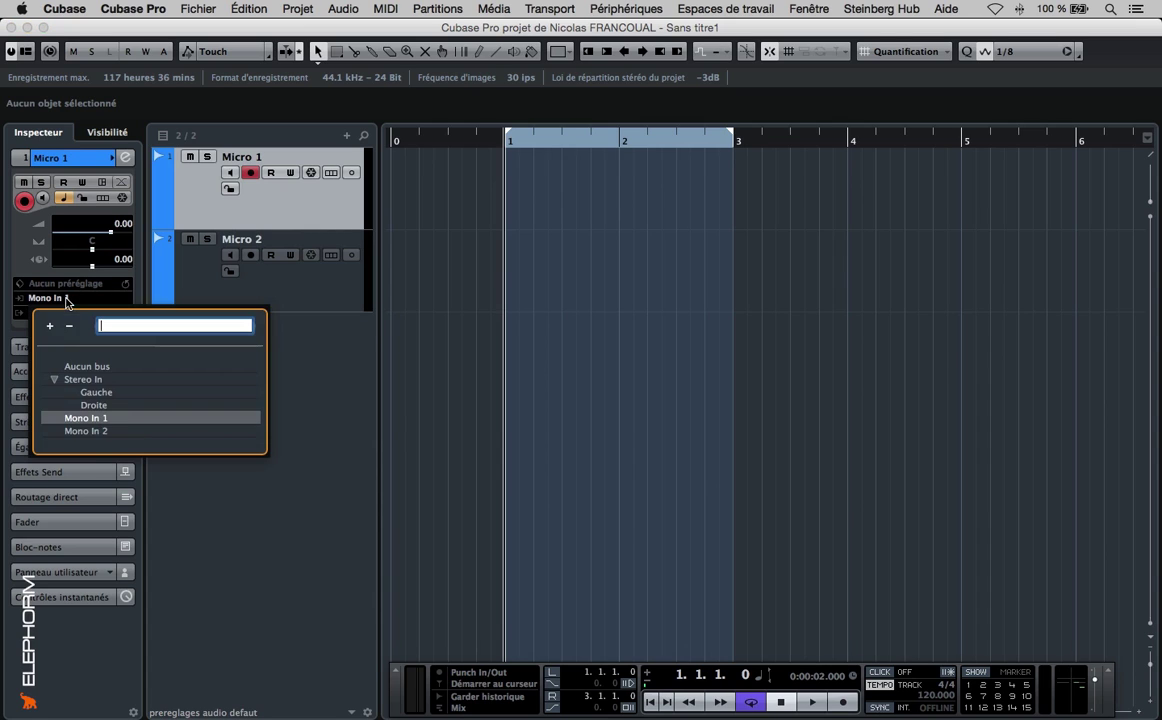
pyautogui.click(86, 419)
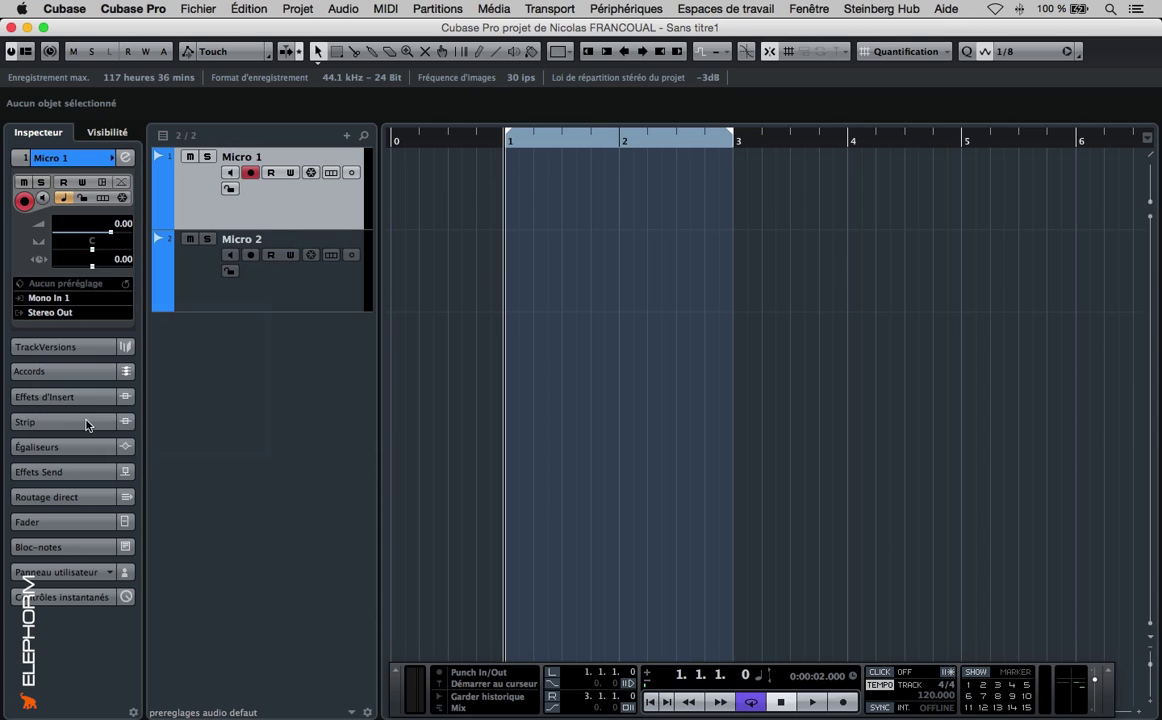
pyautogui.click(266, 295)
pyautogui.click(62, 297)
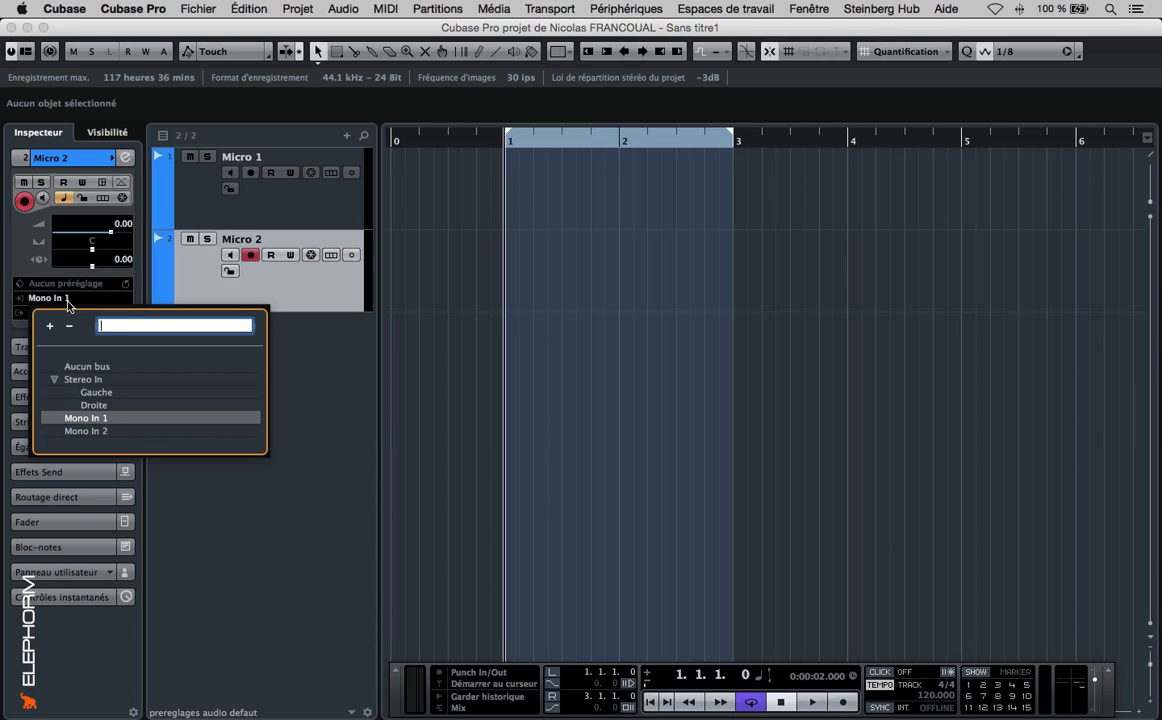
pyautogui.click(86, 431)
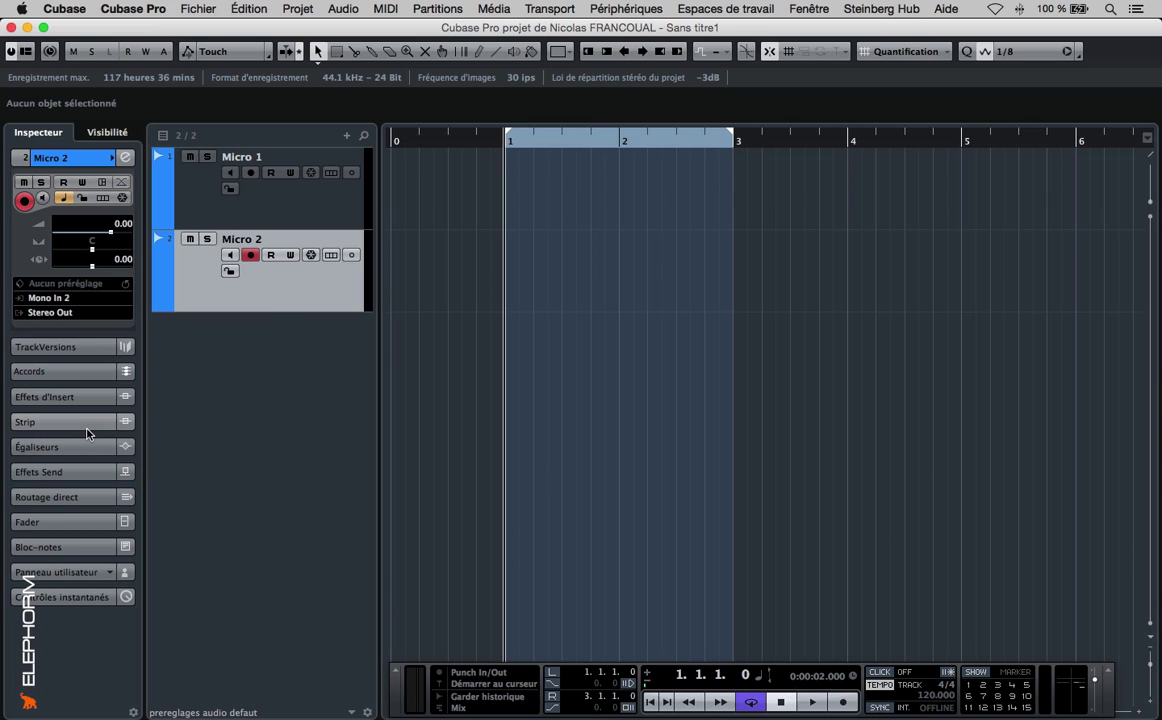
# - Arm both the Micro 1 and Micro 2 tracks for recording
pyautogui.click(316, 201)
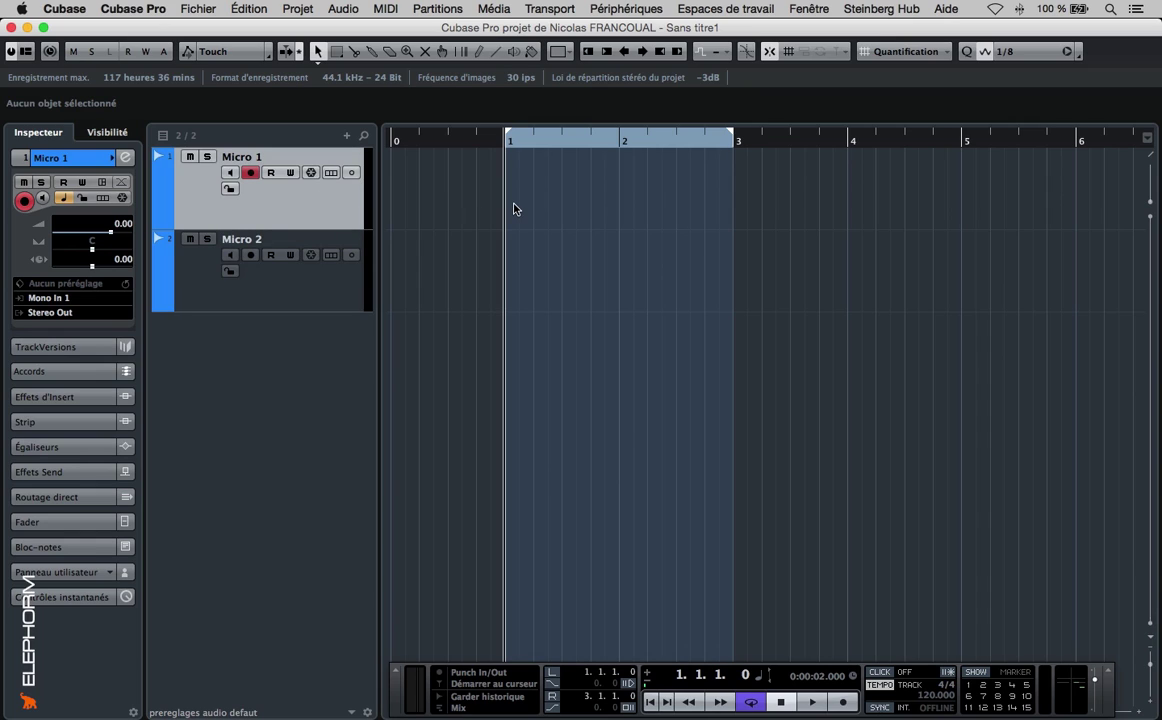
pyautogui.click(250, 174)
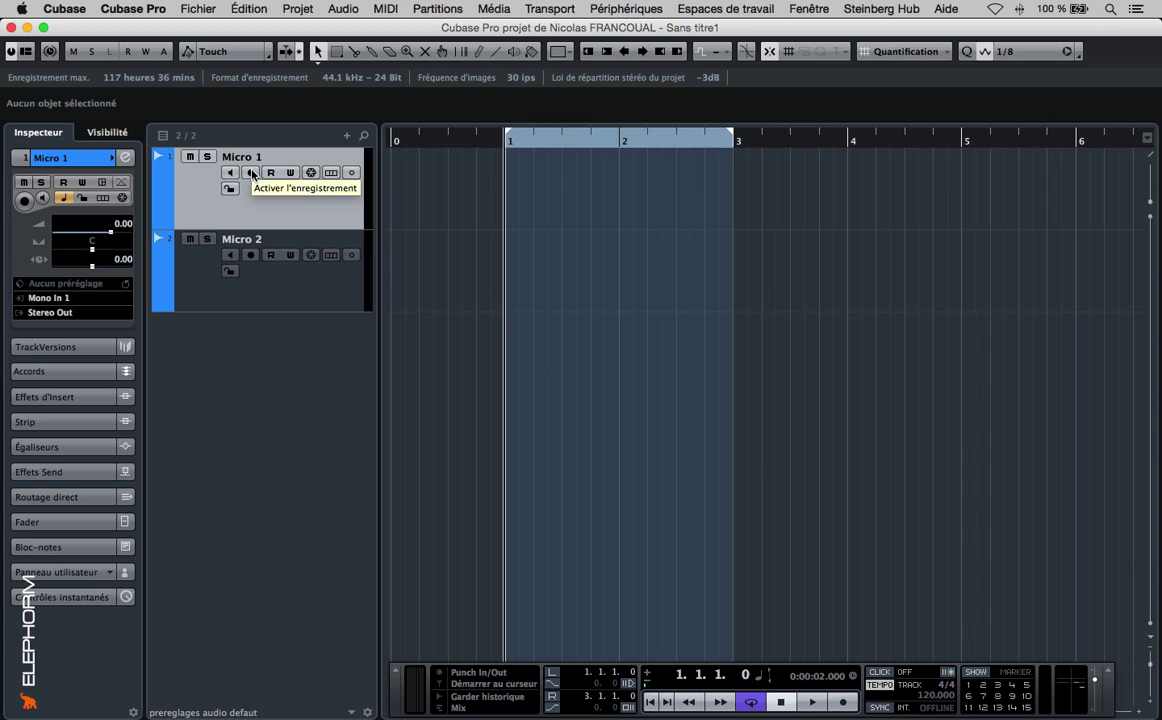
pyautogui.click(251, 173)
pyautogui.click(252, 256)
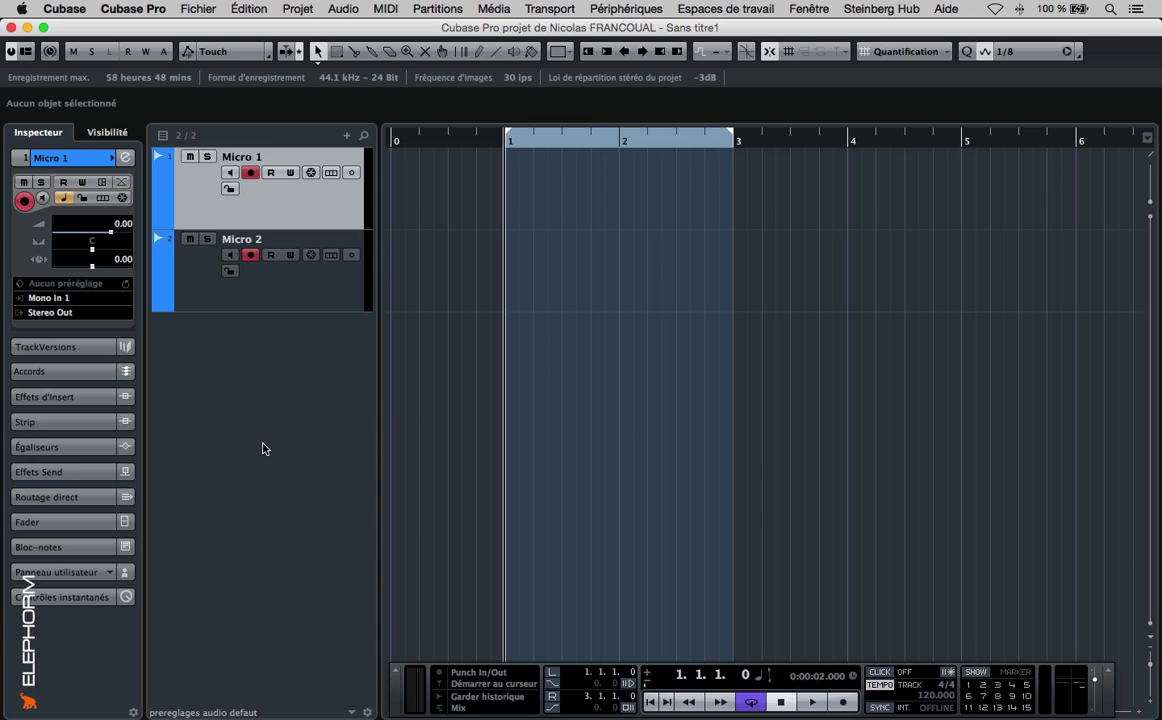
# - Record a take on both armed tracks from the project start, stopping after the loop range has been covered
pyautogui.press('Home')
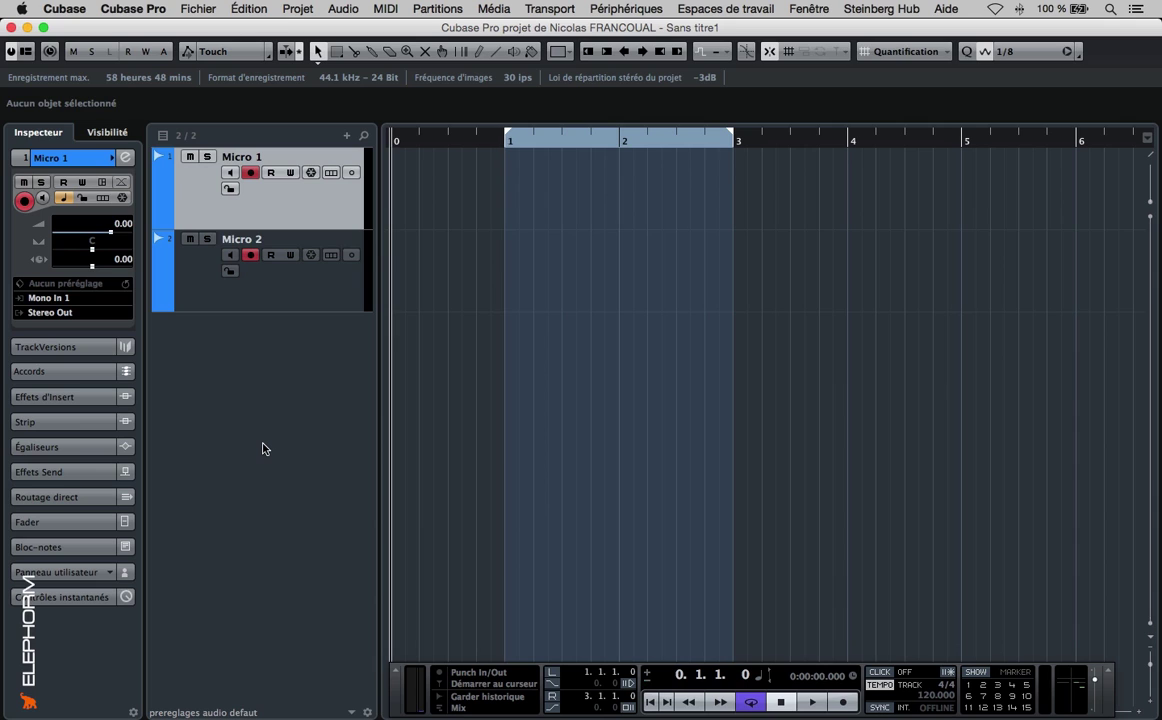
pyautogui.press('KP_Multiply')
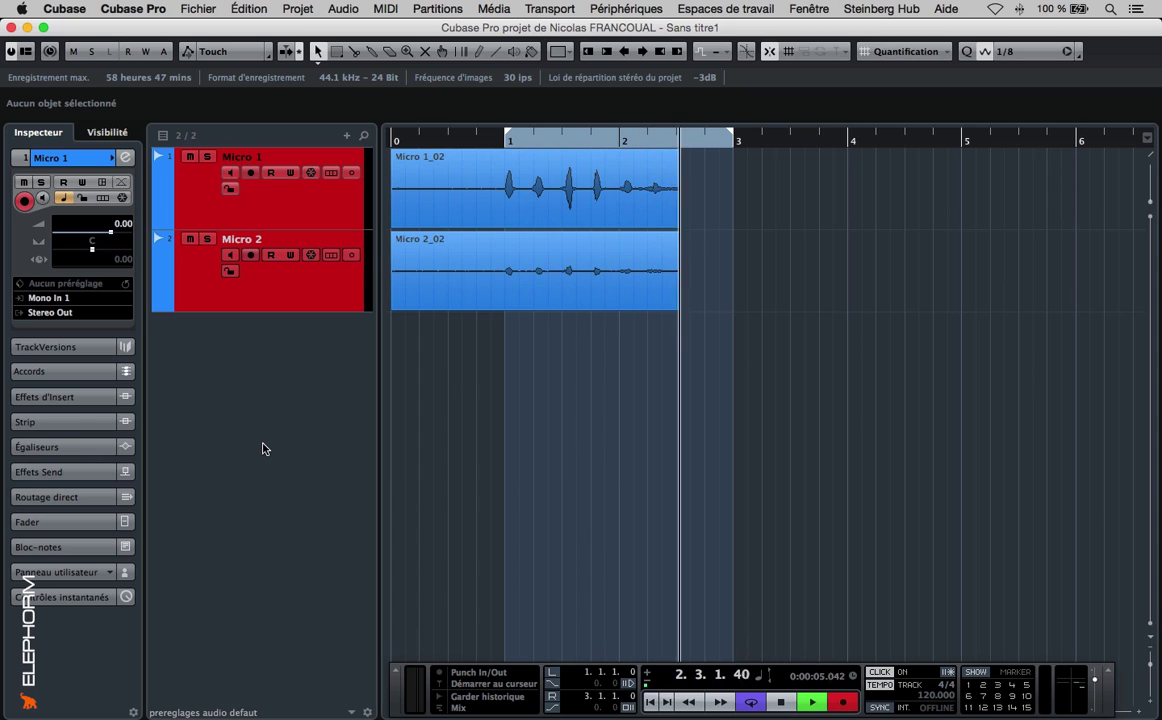
pyautogui.press('space')
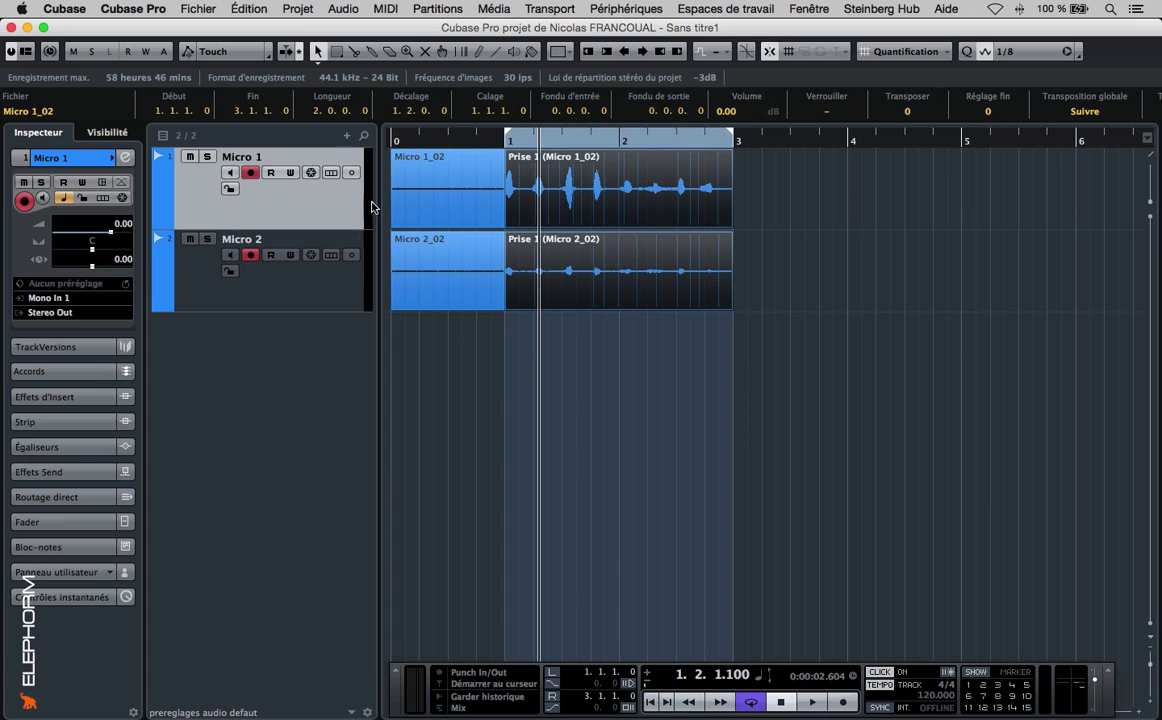
# - Delete the recorded events before bar 1 on the Micro 1 and Micro 2 tracks
pyautogui.click(420, 206)
pyautogui.press('Delete')
pyautogui.click(467, 275)
pyautogui.press('Delete')
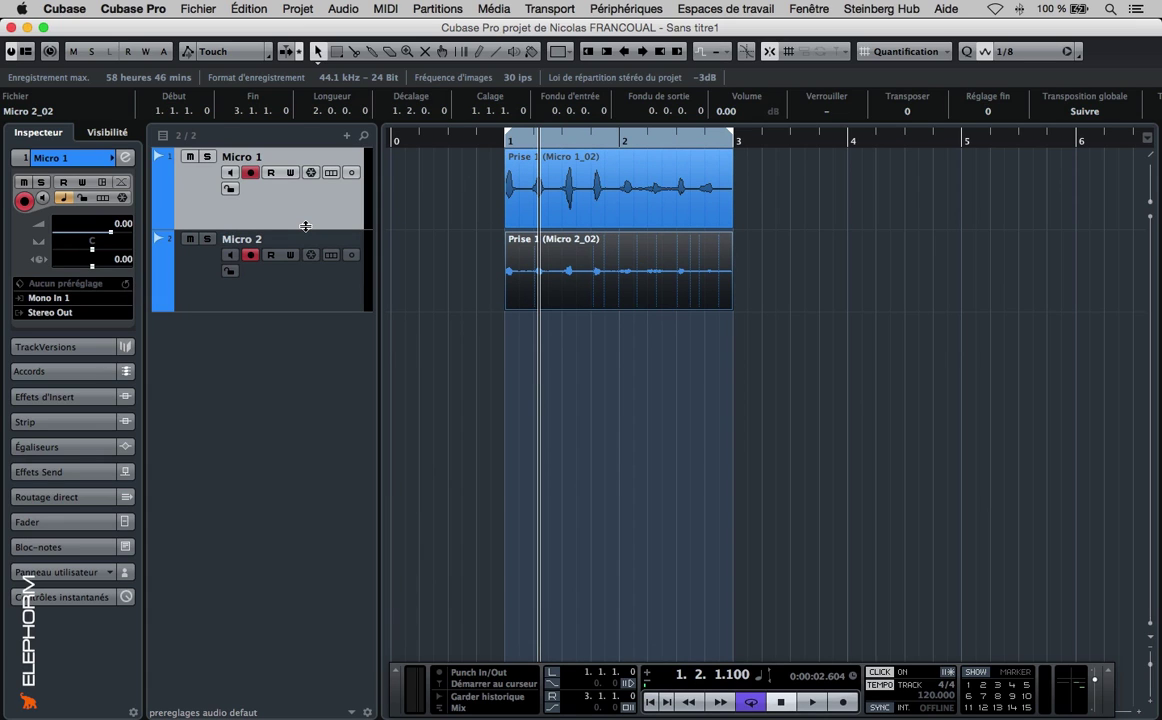
# - Deselect the recorded events and disarm recording on both the Micro 2 and Micro 1 tracks
pyautogui.press('h')
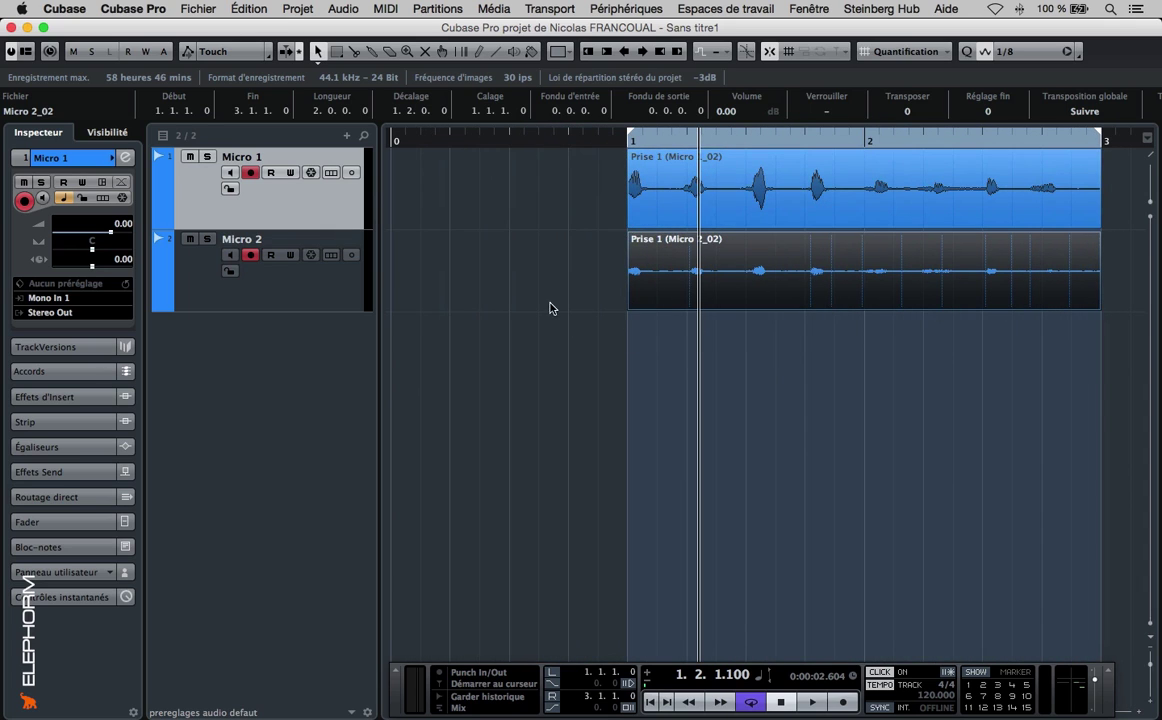
pyautogui.click(521, 236)
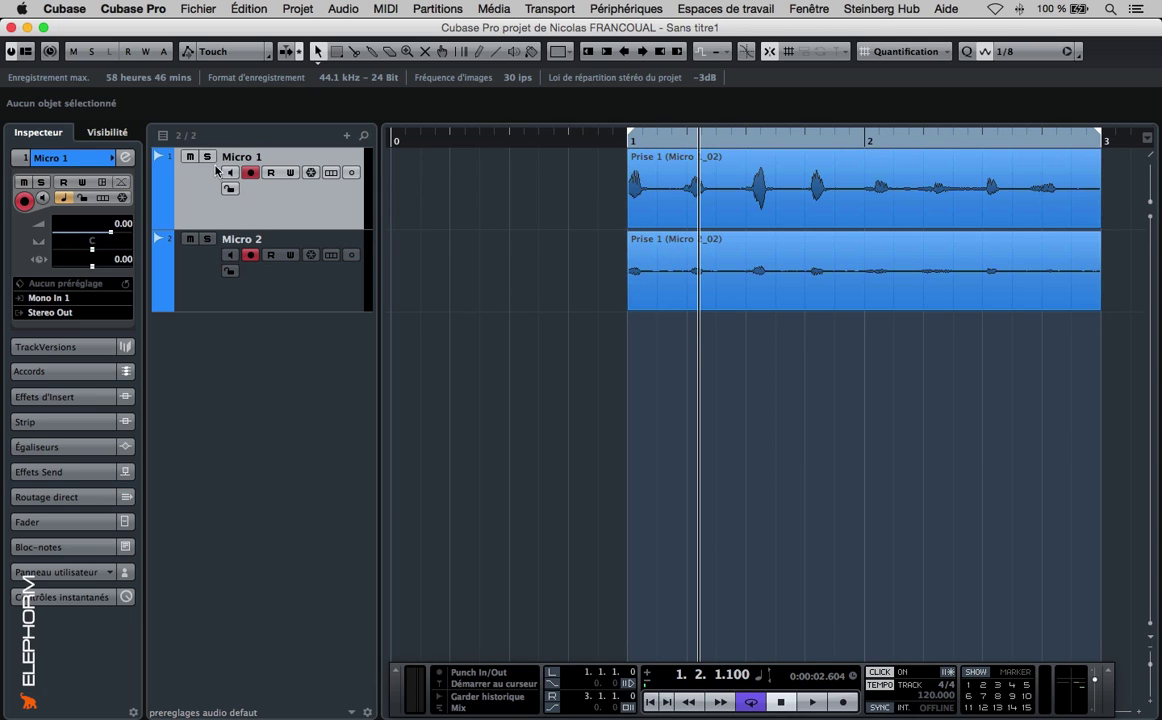
pyautogui.click(250, 254)
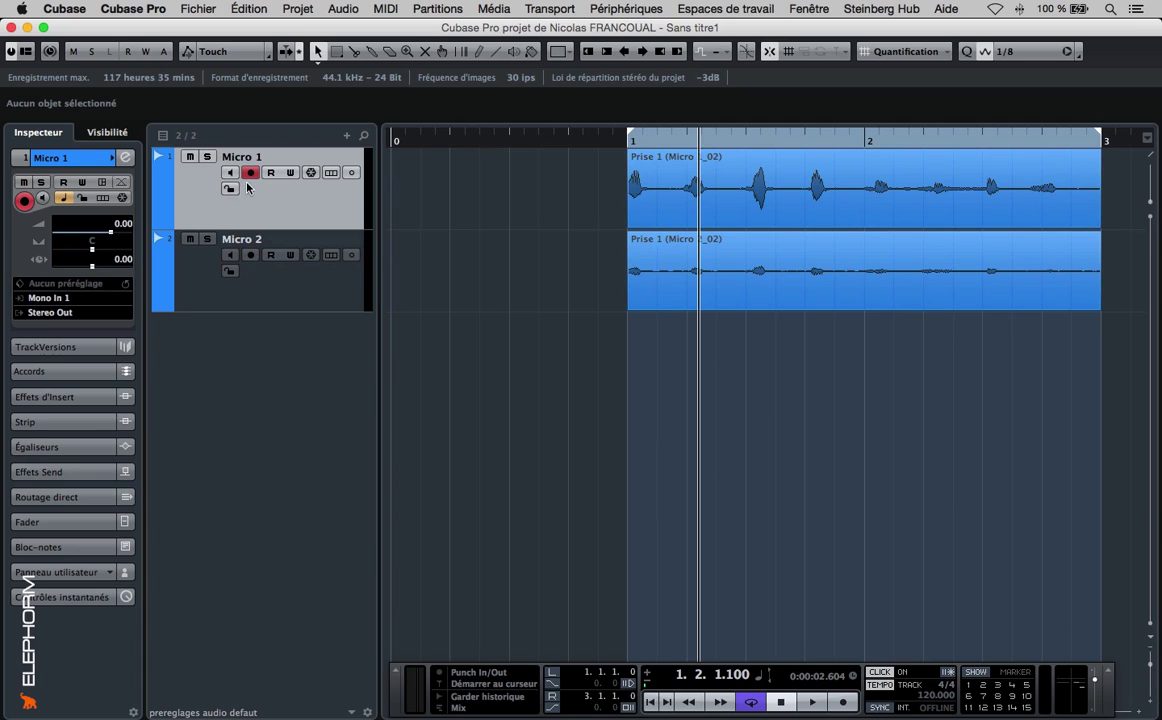
pyautogui.click(250, 173)
# - Solo Micro 1 and play back its take, turning the metronome click off during playback
pyautogui.click(207, 157)
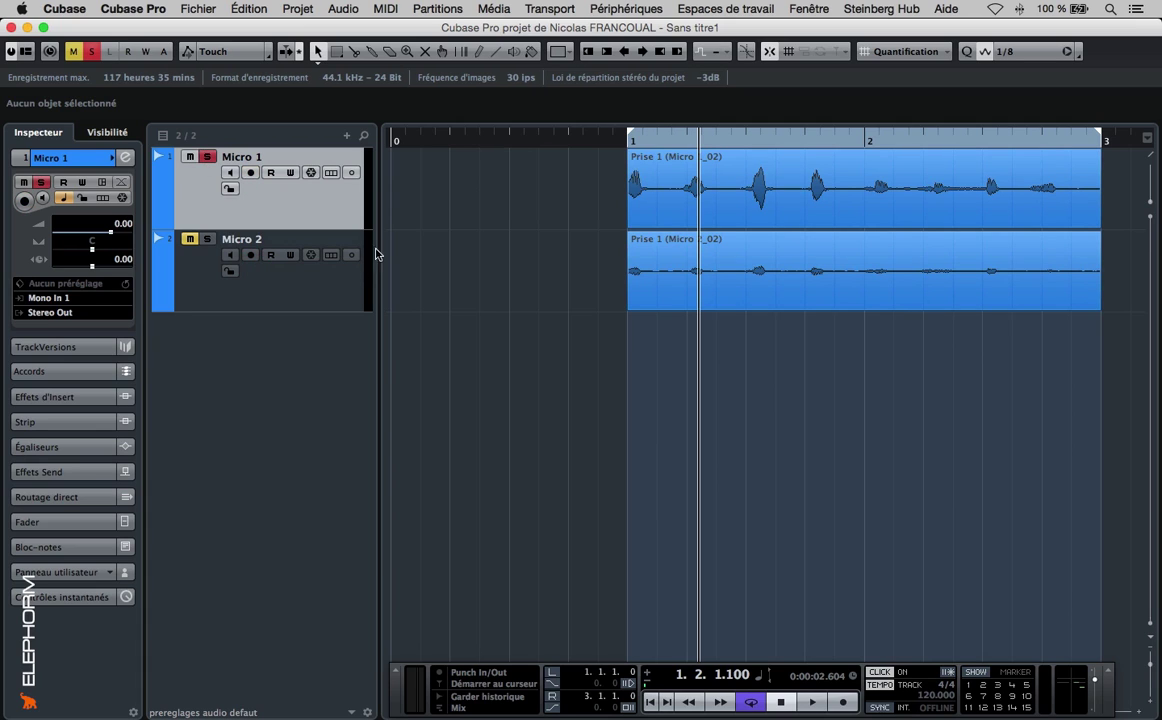
pyautogui.press('space')
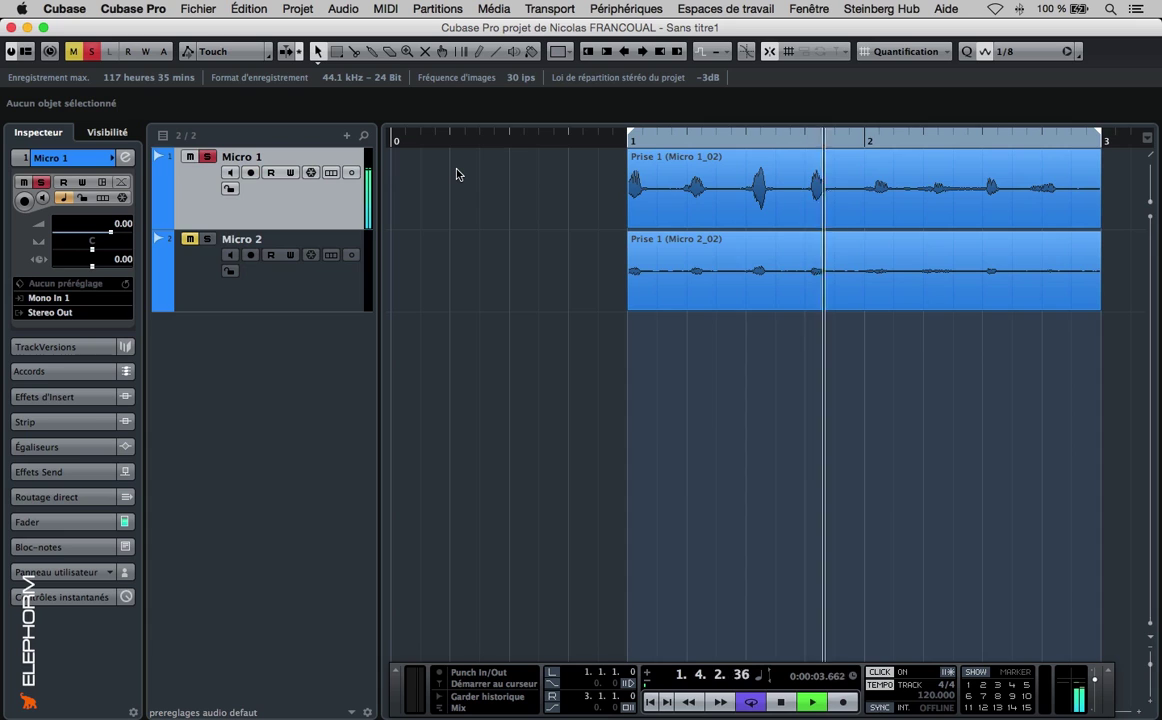
pyautogui.press('c')
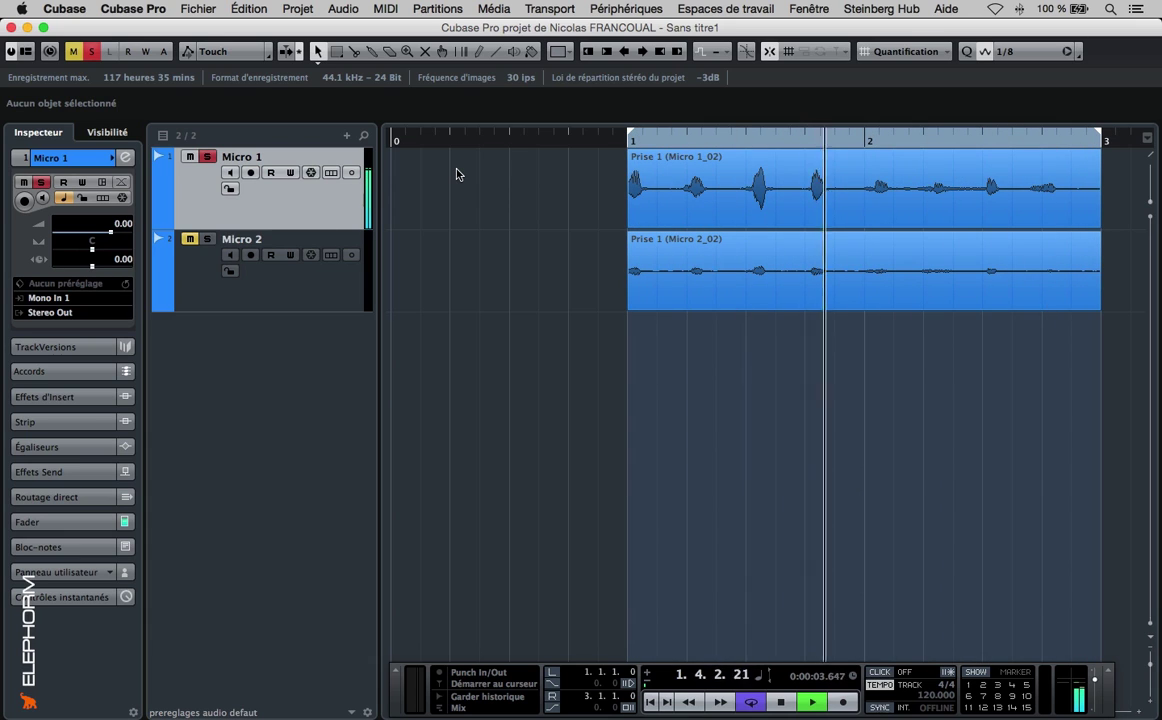
pyautogui.press('space')
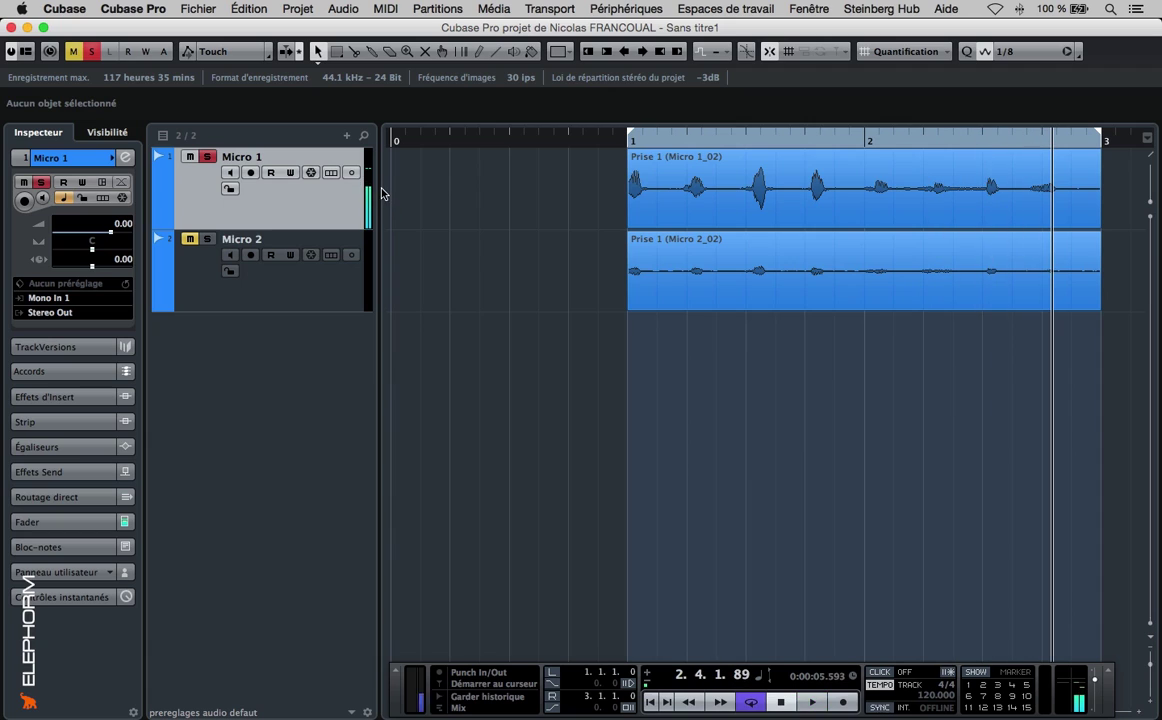
# - Listen to the take on Micro 2 alone by soloing it instead of Micro 1, and clear the solo
pyautogui.click(206, 157)
pyautogui.click(207, 240)
pyautogui.press('space')
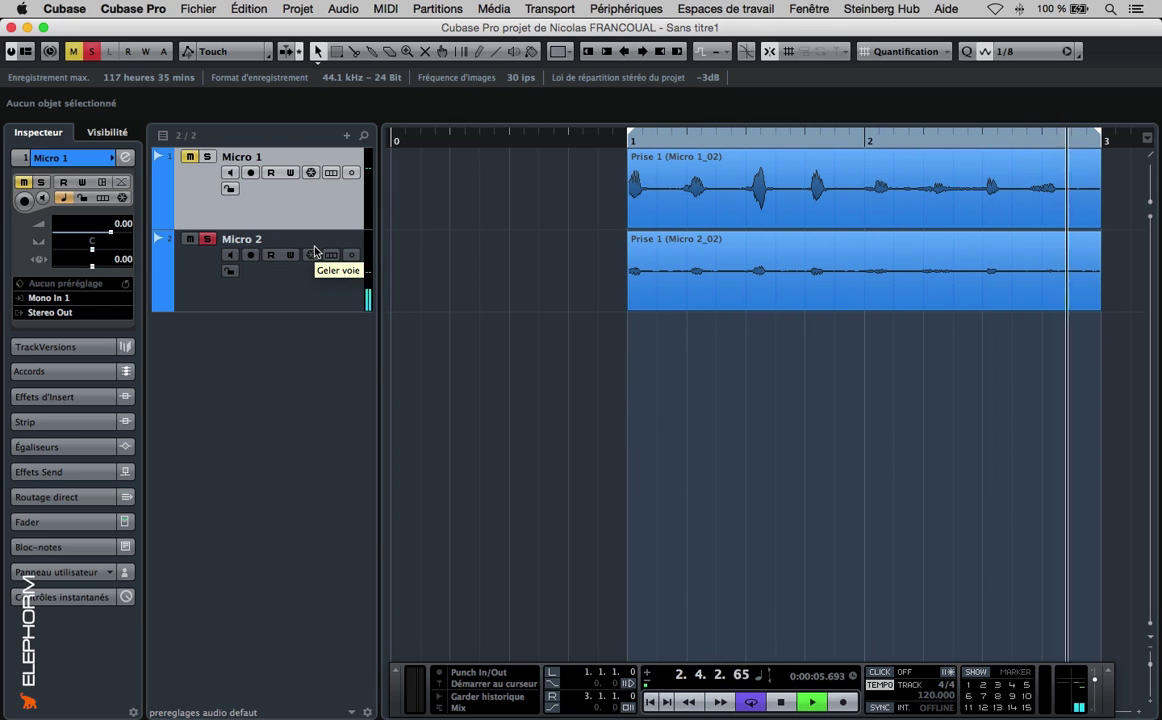
pyautogui.press('space')
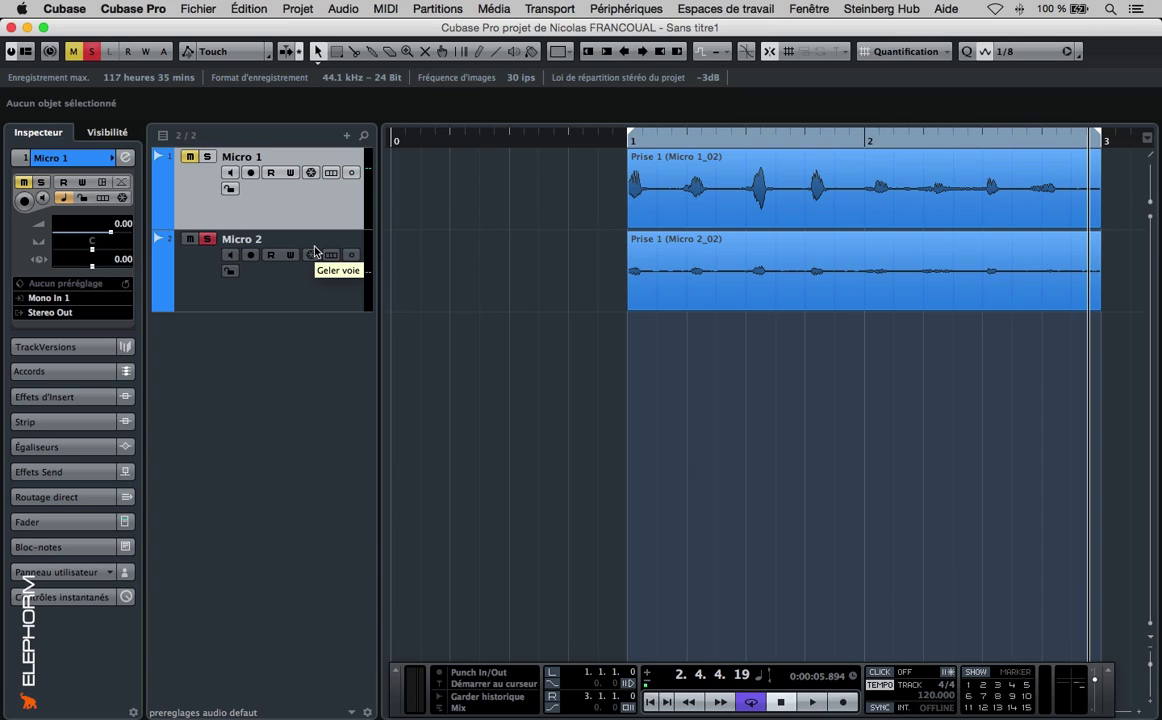
pyautogui.click(190, 156)
pyautogui.click(207, 239)
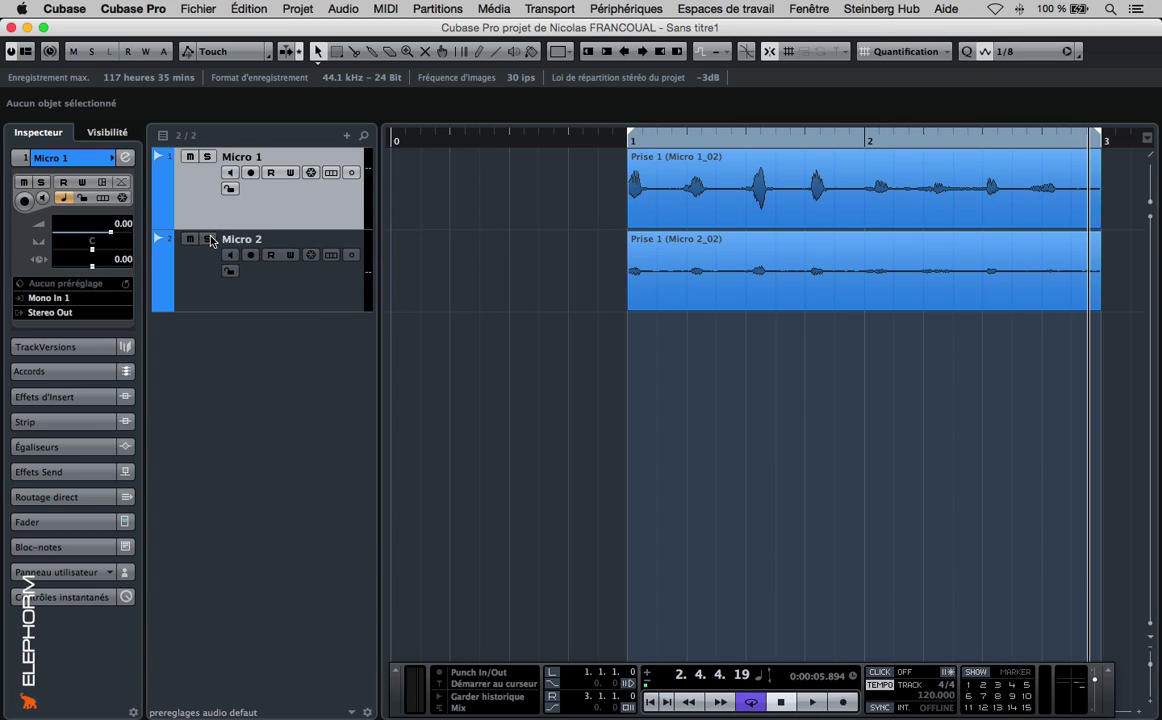
# - Add one mono audio track to the project, leaving its name blank
pyautogui.press('g')
pyautogui.press('g')
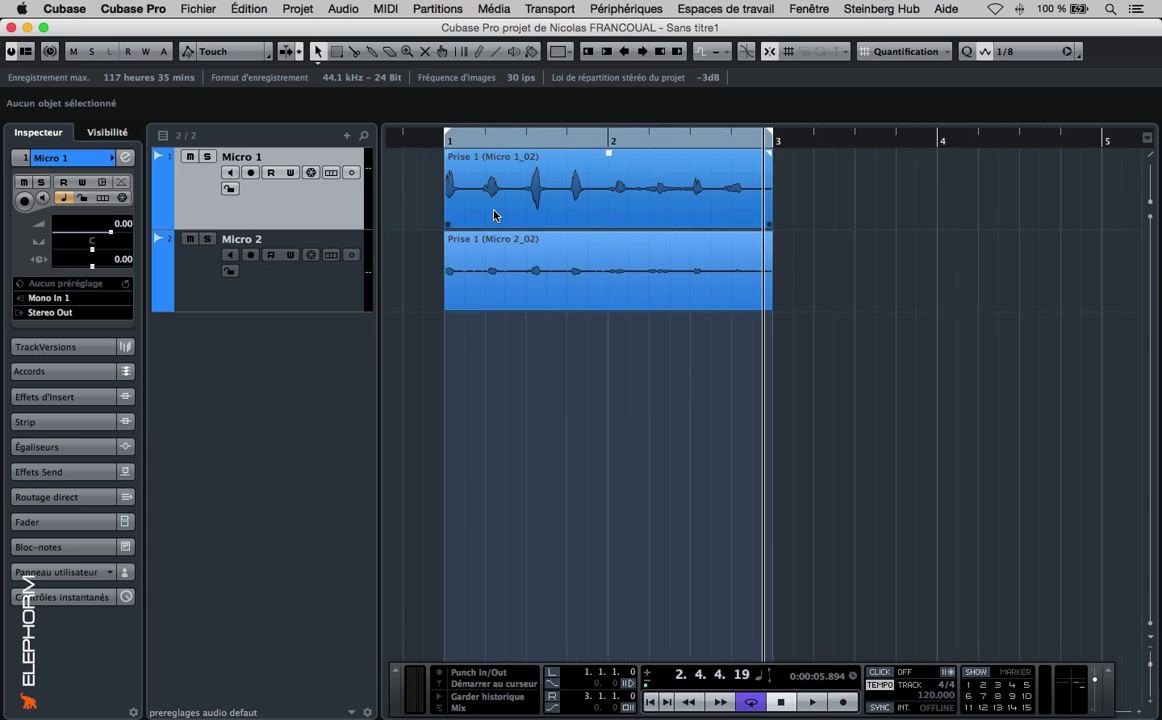
pyautogui.press('g')
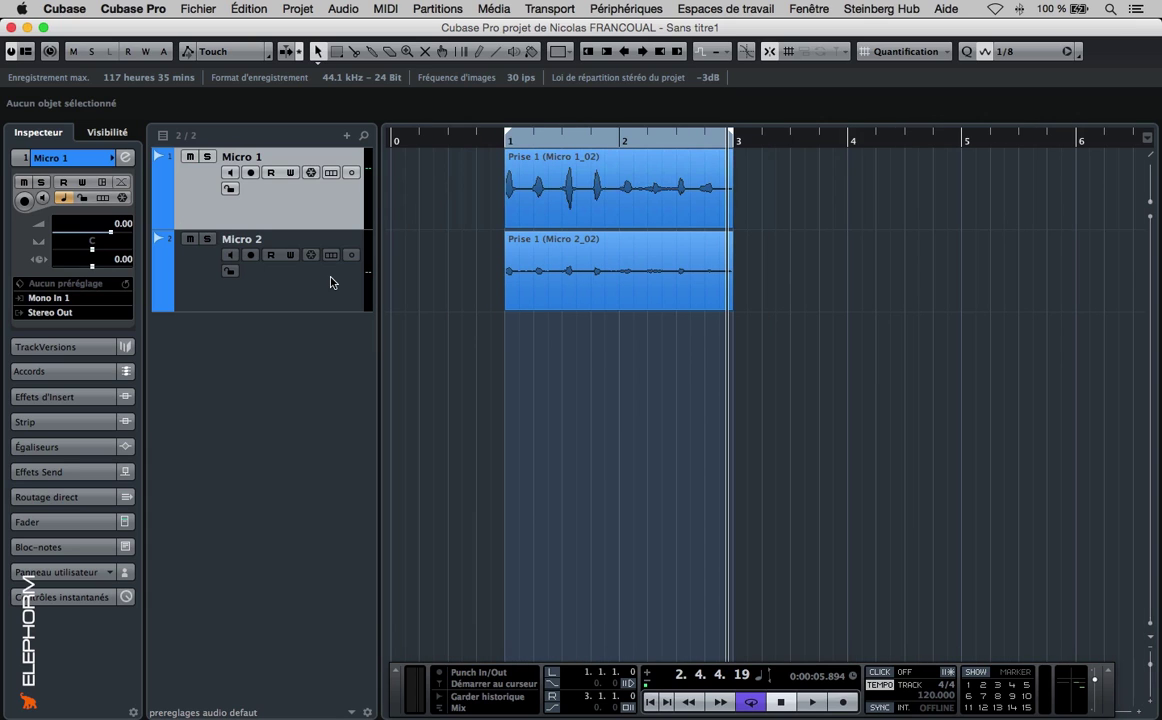
pyautogui.rightClick(259, 358)
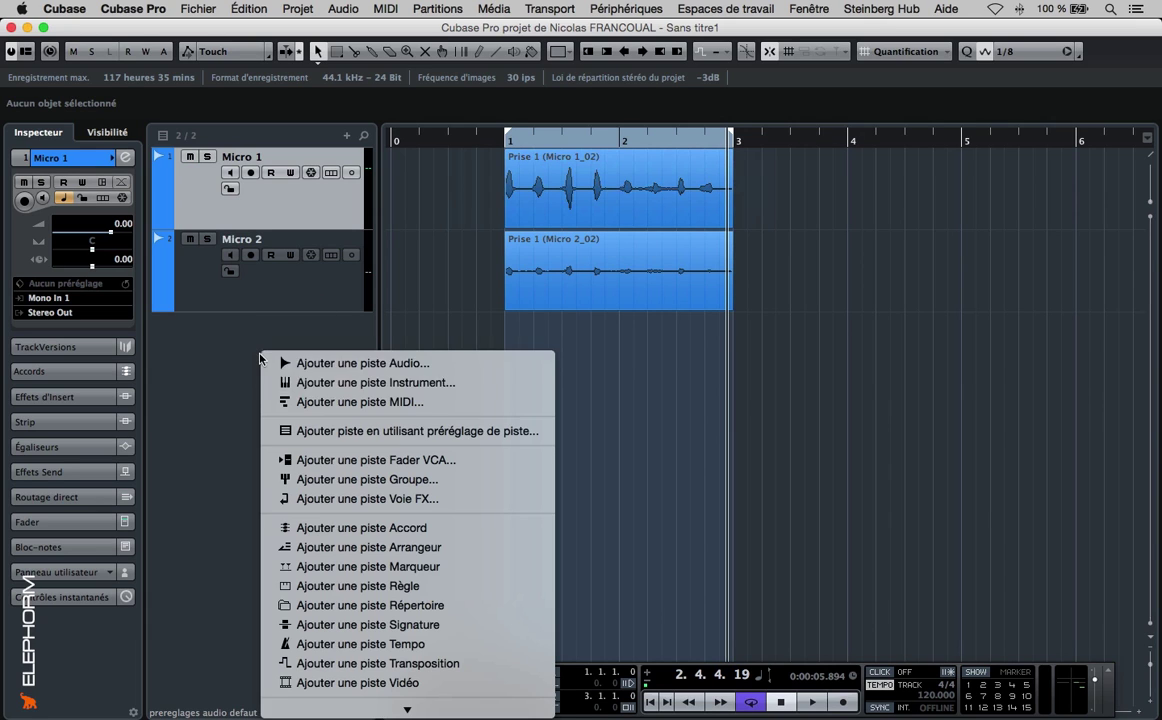
pyautogui.click(366, 361)
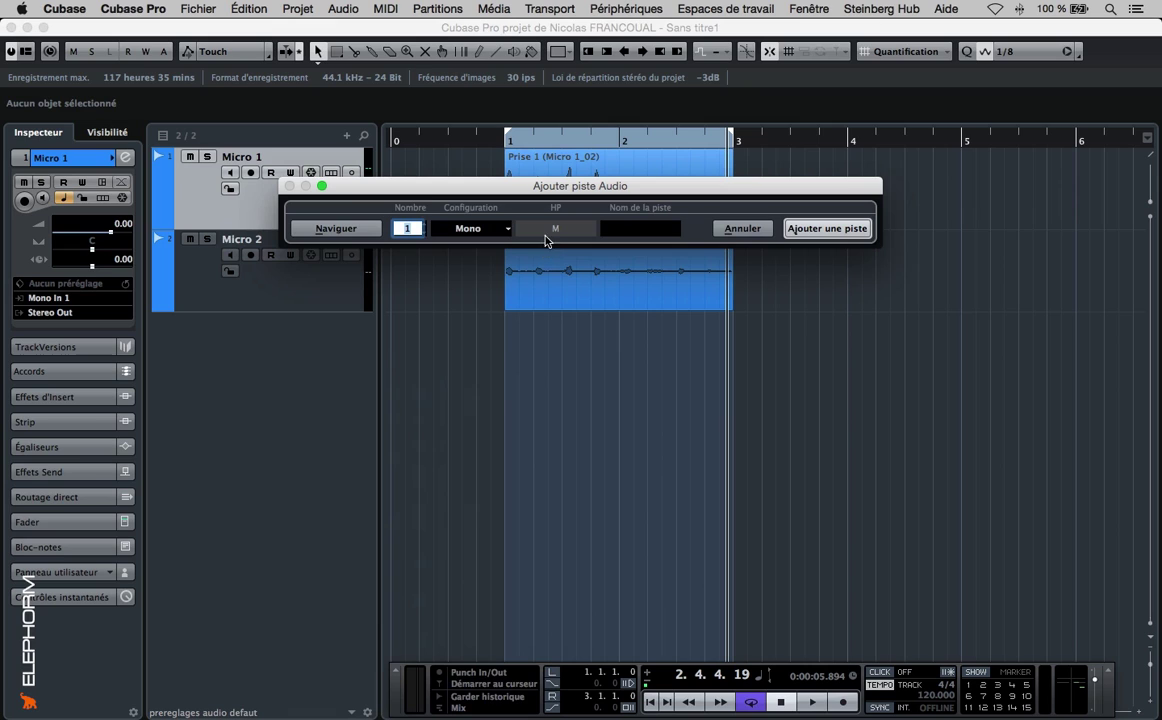
pyautogui.click(476, 230)
pyautogui.click(473, 230)
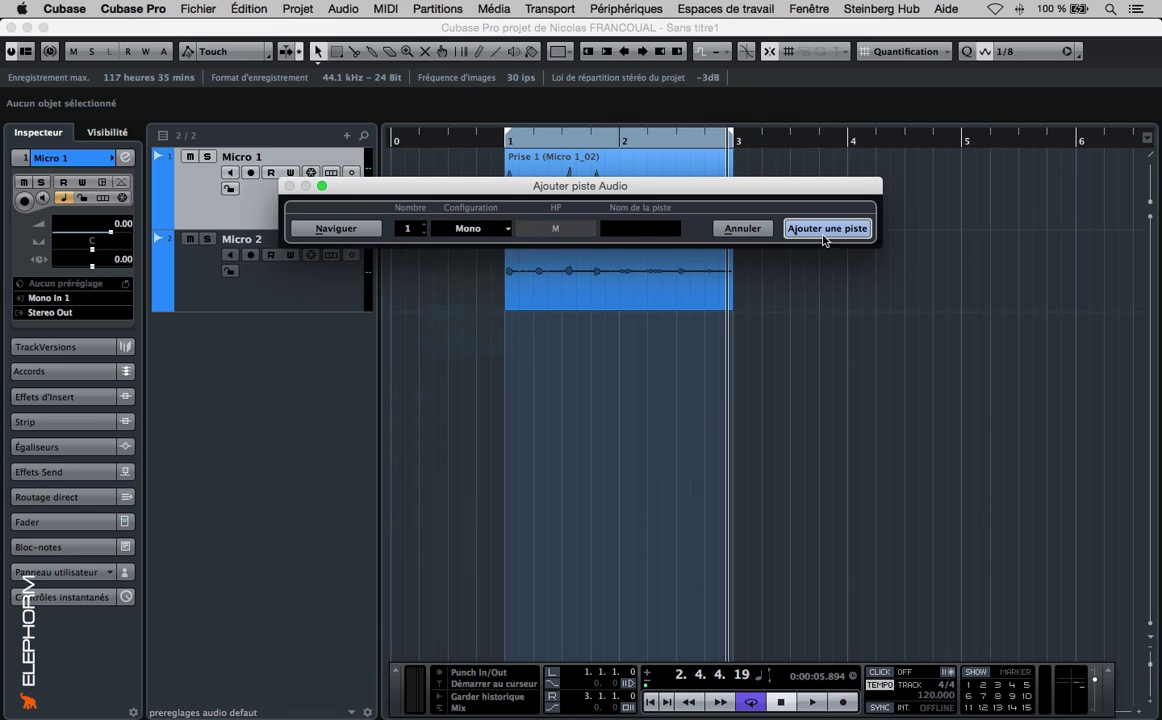
pyautogui.click(800, 228)
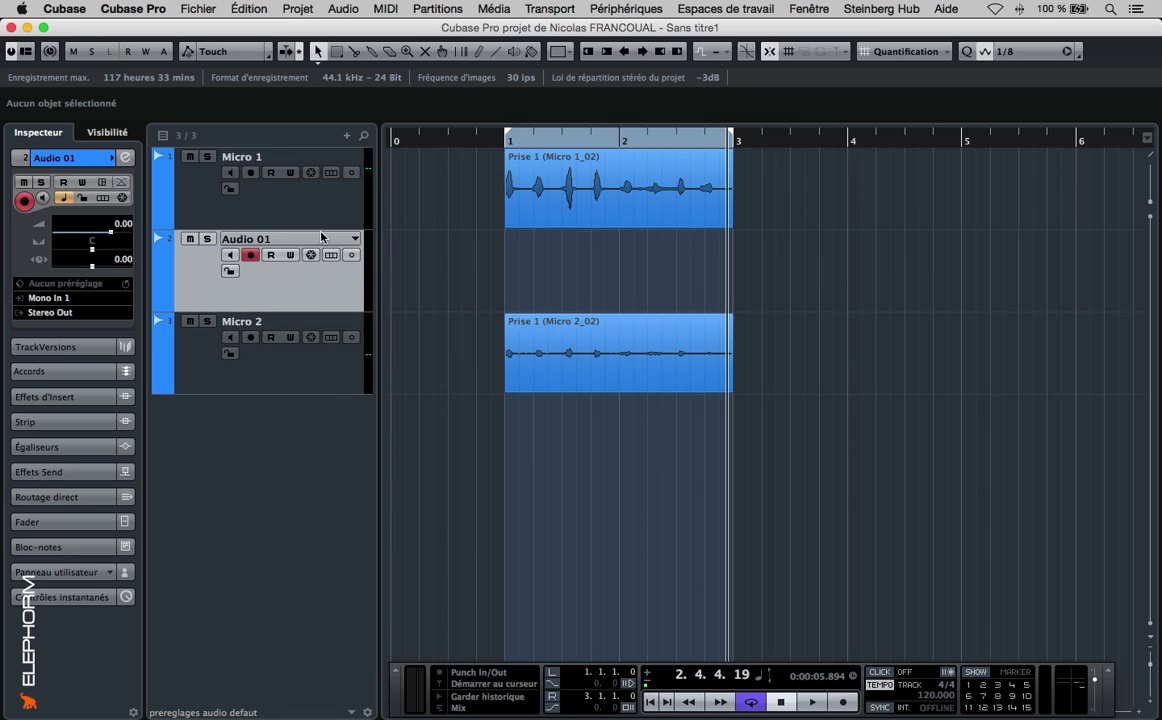
# - Rename the new audio track as Guitare and move it below the Micro 2 track
pyautogui.doubleClick(261, 240)
pyautogui.write('Guitar')
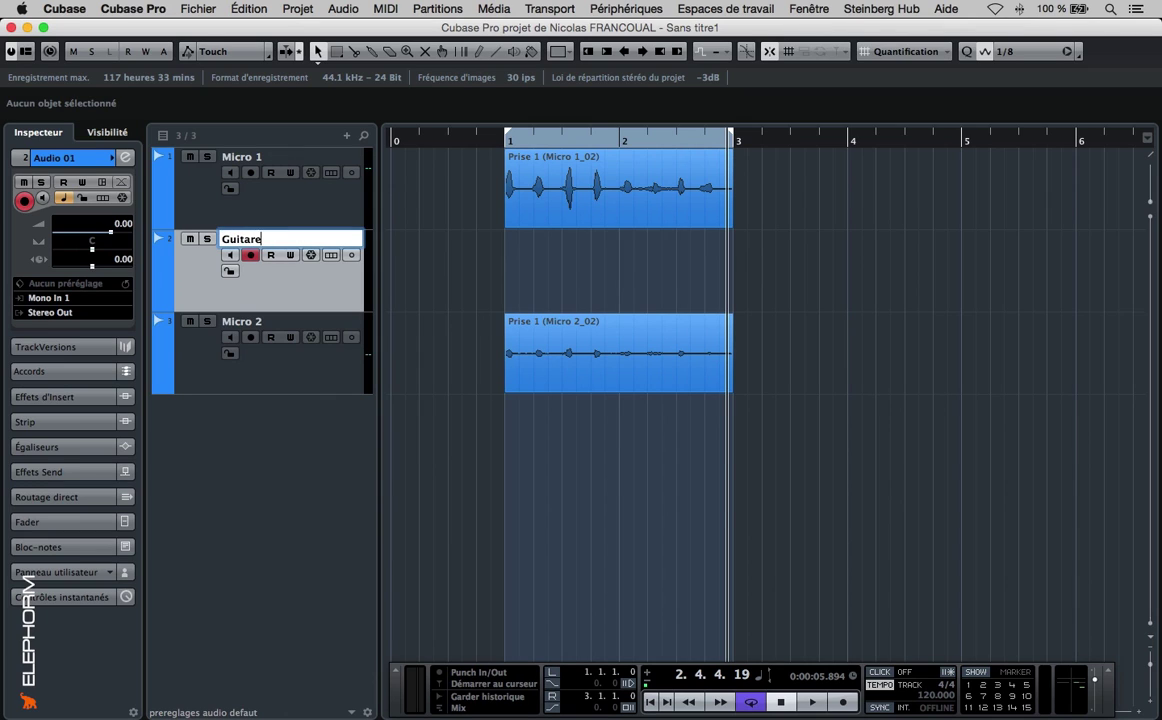
pyautogui.write('e')
pyautogui.press('Return')
pyautogui.moveTo(244, 292); pyautogui.dragTo(240, 380)
# - View the input buses available for the Guitare track, keeping Mono In 1 as its input
pyautogui.click(88, 306)
pyautogui.click(78, 300)
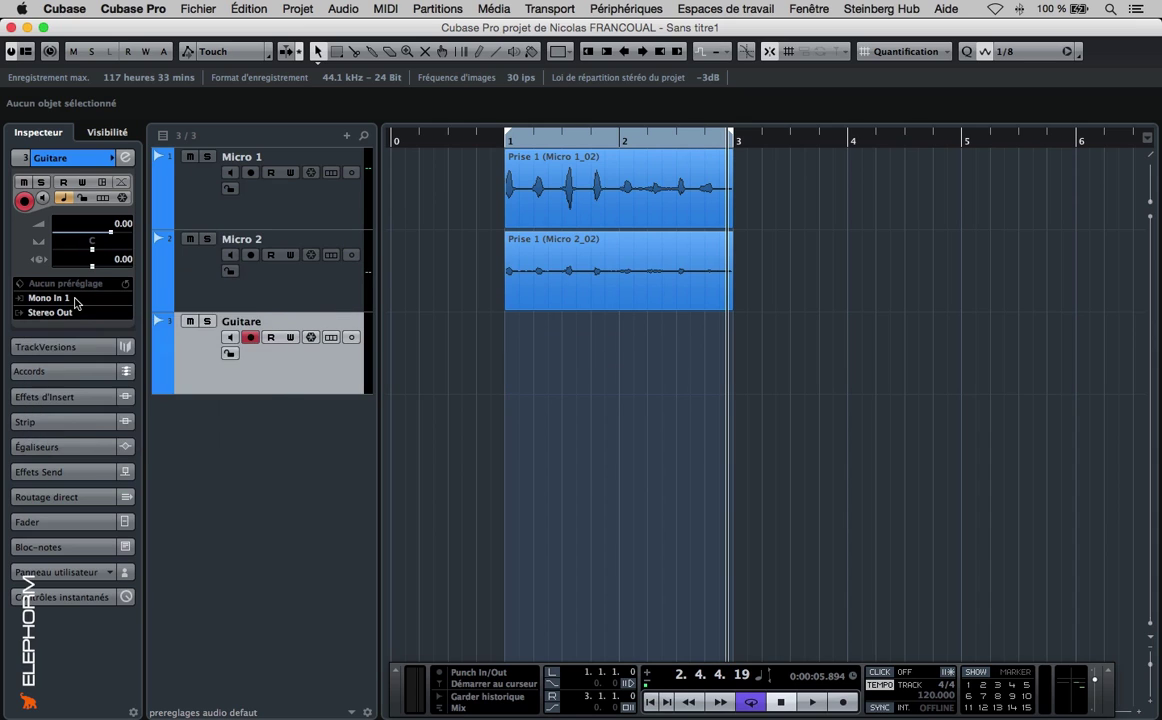
pyautogui.click(82, 298)
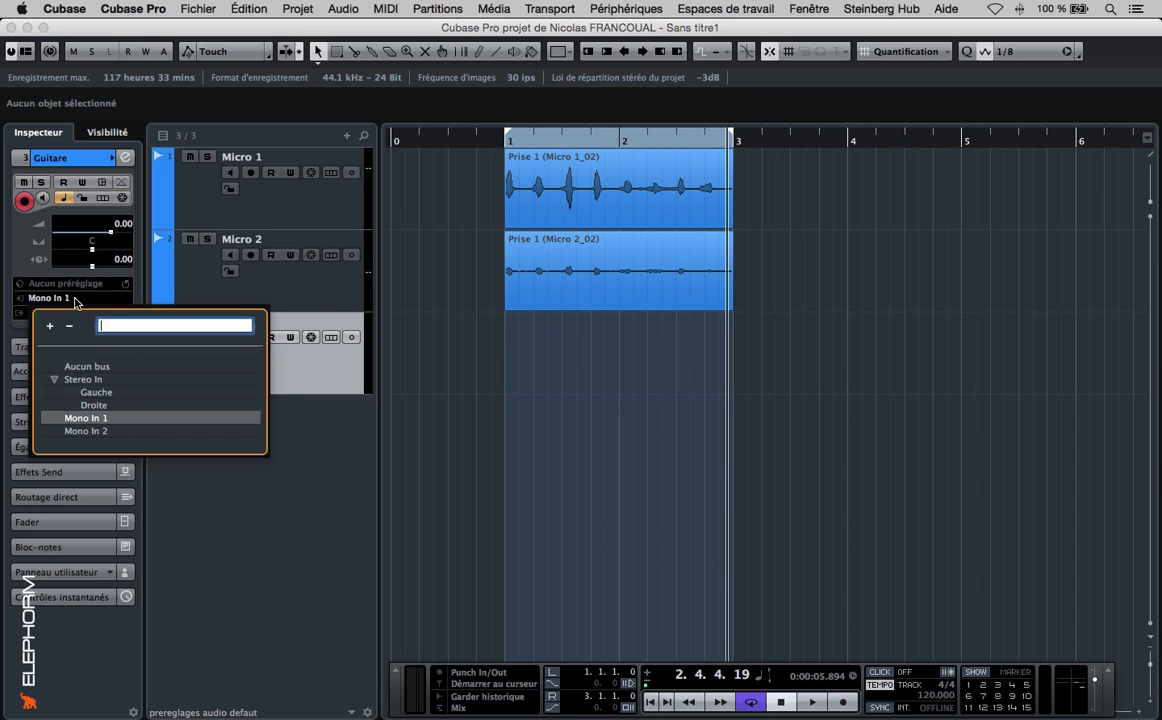
pyautogui.click(306, 461)
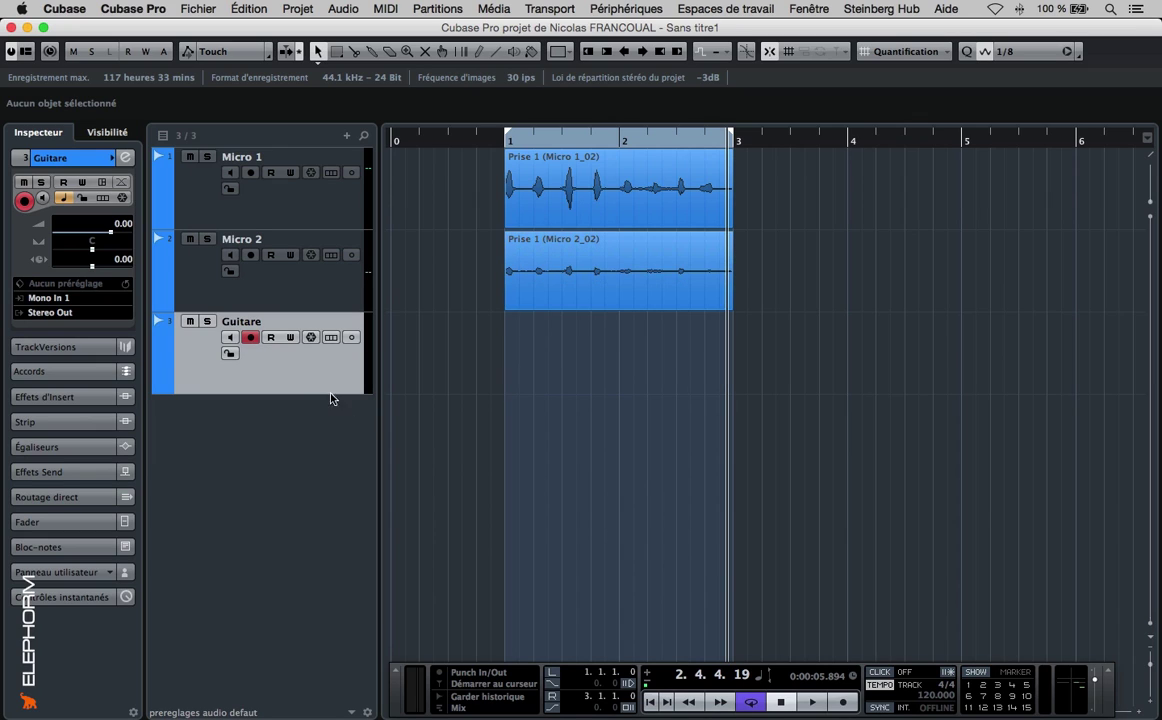
# - Arm Micro 2 and Micro 1 alongside Guitare and start recording all three tracks together from position 3.2.3, past the cycle range
pyautogui.click(251, 256)
pyautogui.click(251, 173)
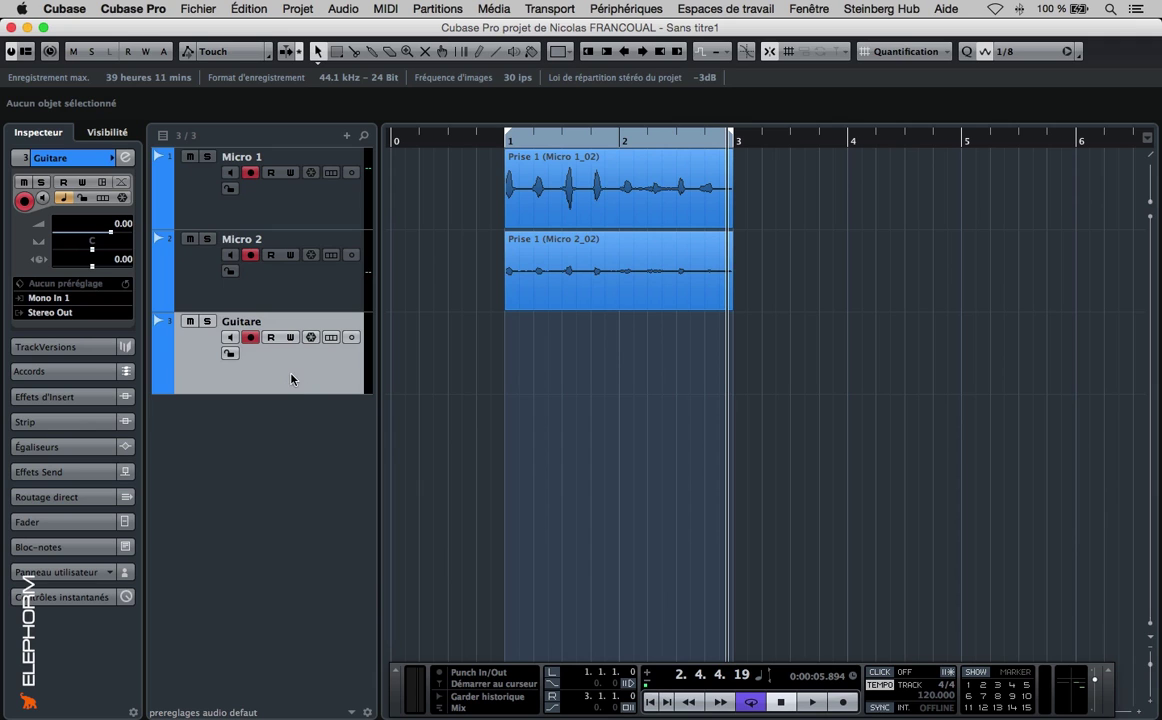
pyautogui.press('KP_Multiply')
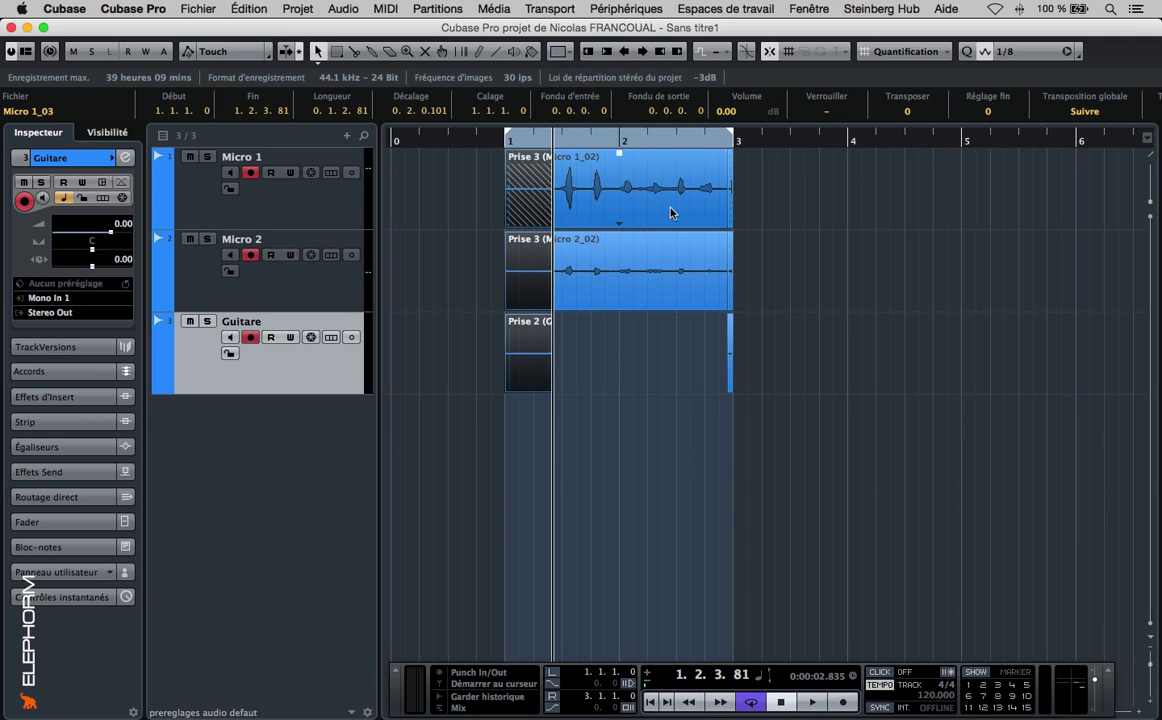
pyautogui.click(772, 142)
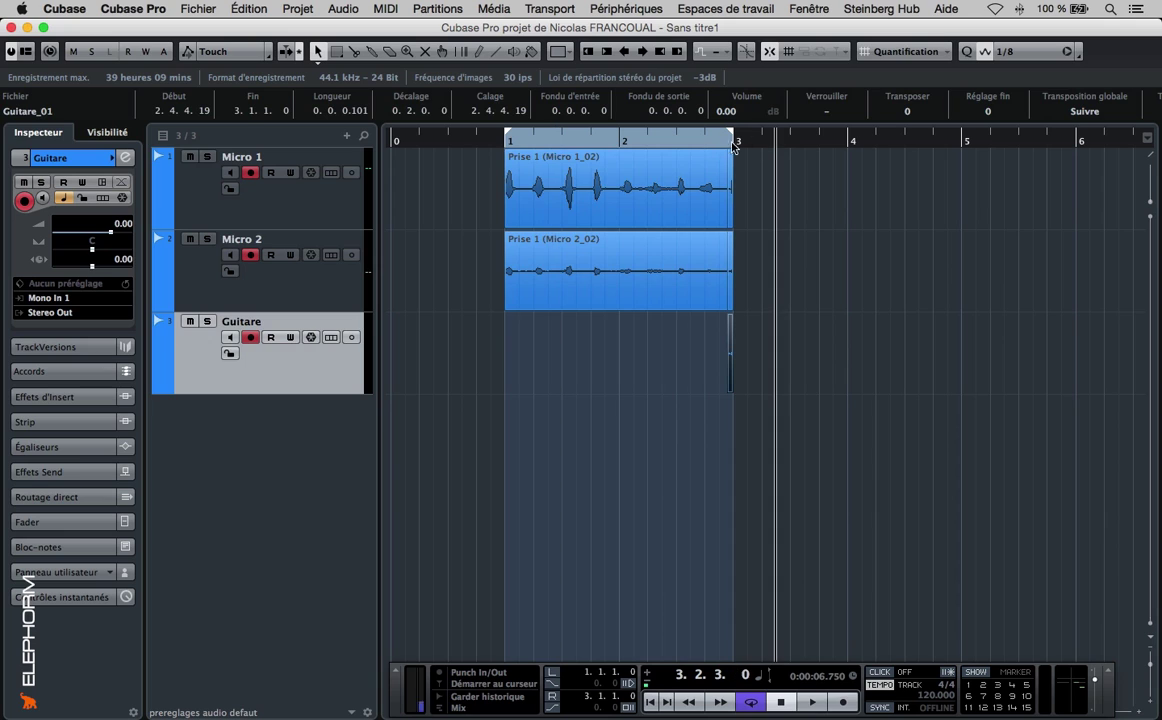
pyautogui.press('KP_Multiply')
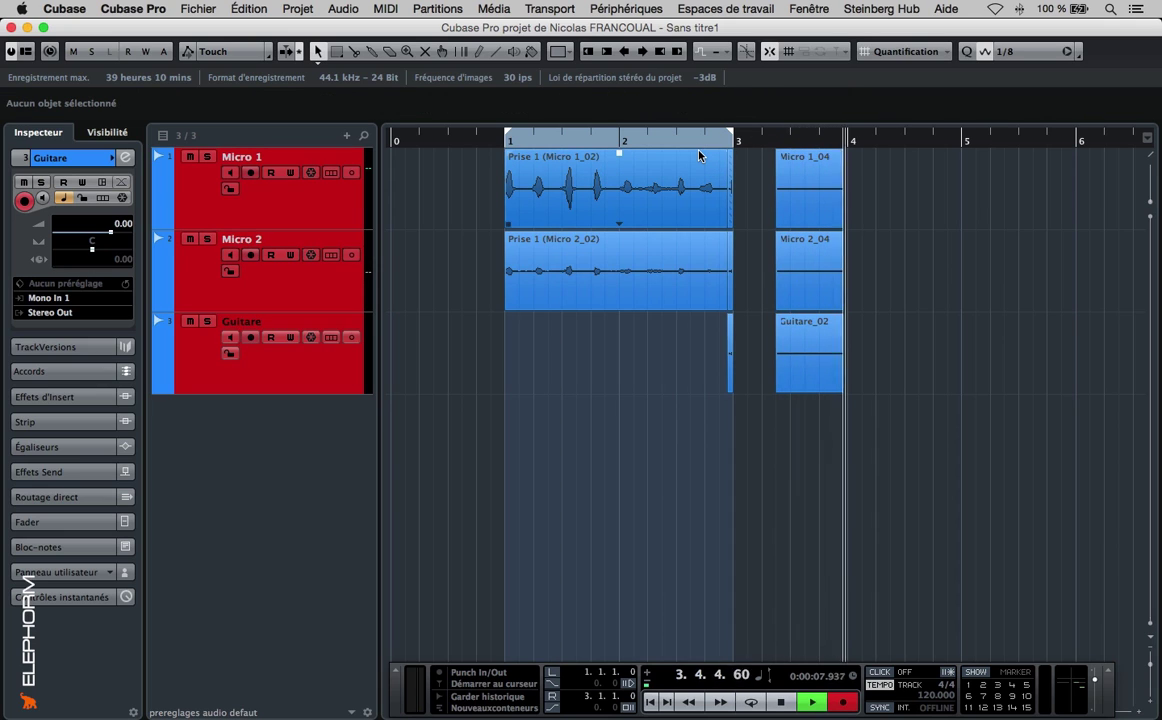